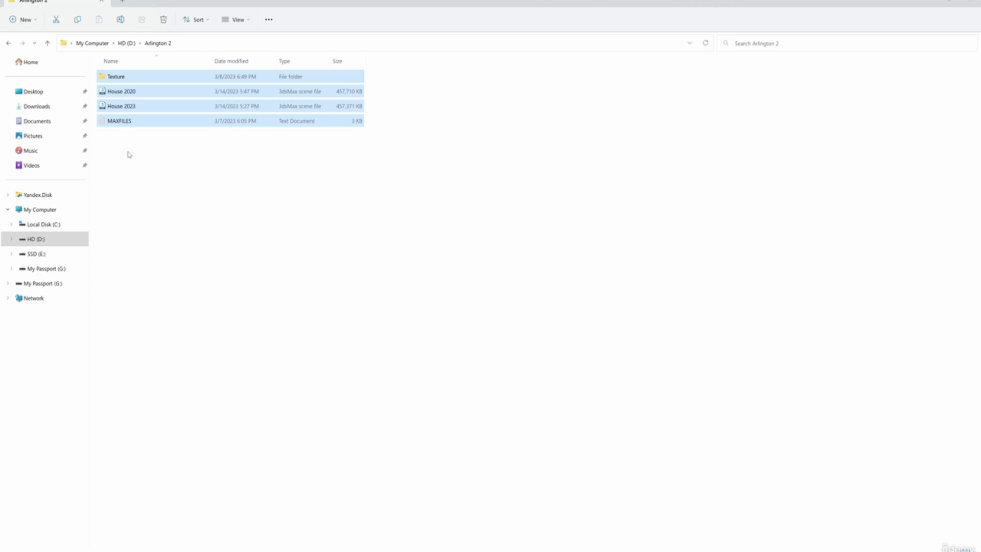
Look through the Texture folder's contents, return to Arlington 2 and select the House 2023 scene file.
{"action": "double_click", "coordinate": [116, 77]}
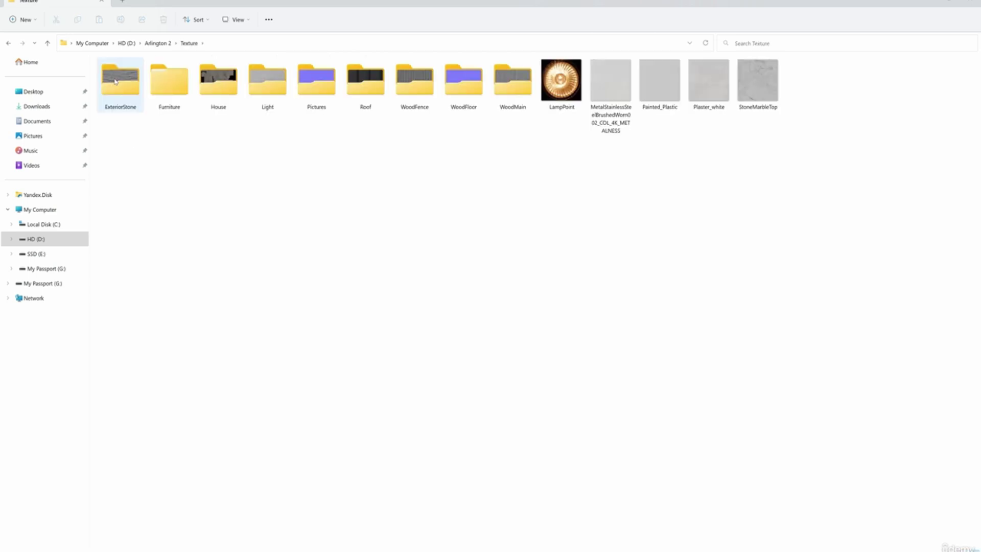
{"action": "left_click", "coordinate": [9, 43]}
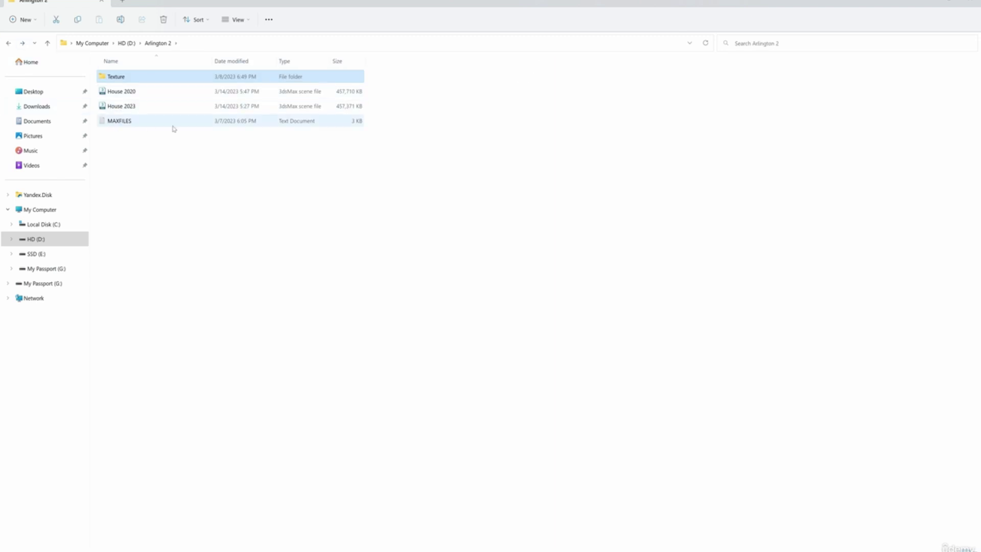
{"action": "left_click", "coordinate": [131, 109]}
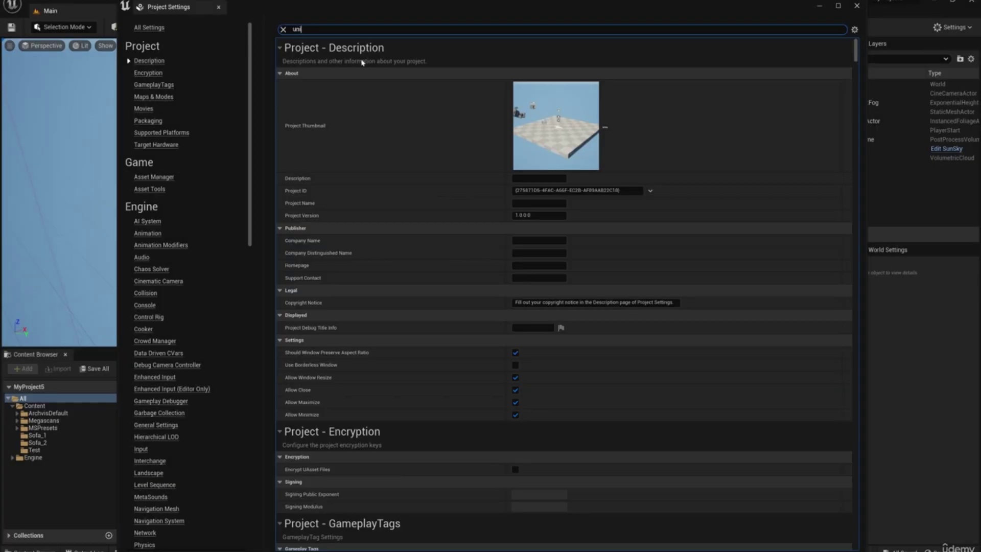
Switch to Unreal Engine and search the project settings for units.
{"action": "type", "text": "ts"}
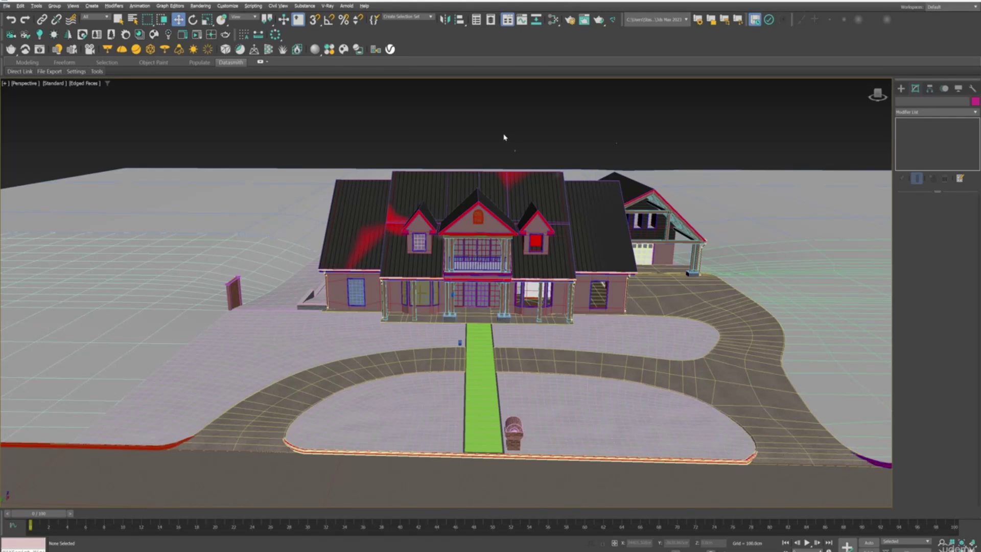
In 3ds Max, set both the metric display unit and the system unit scale to centimeters.
{"action": "left_click", "coordinate": [228, 6]}
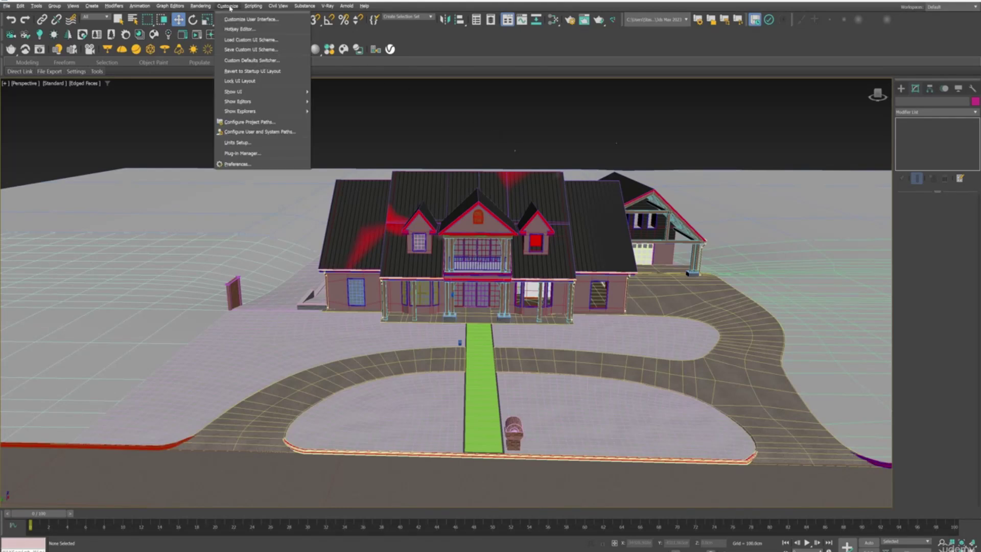
{"action": "left_click", "coordinate": [246, 144]}
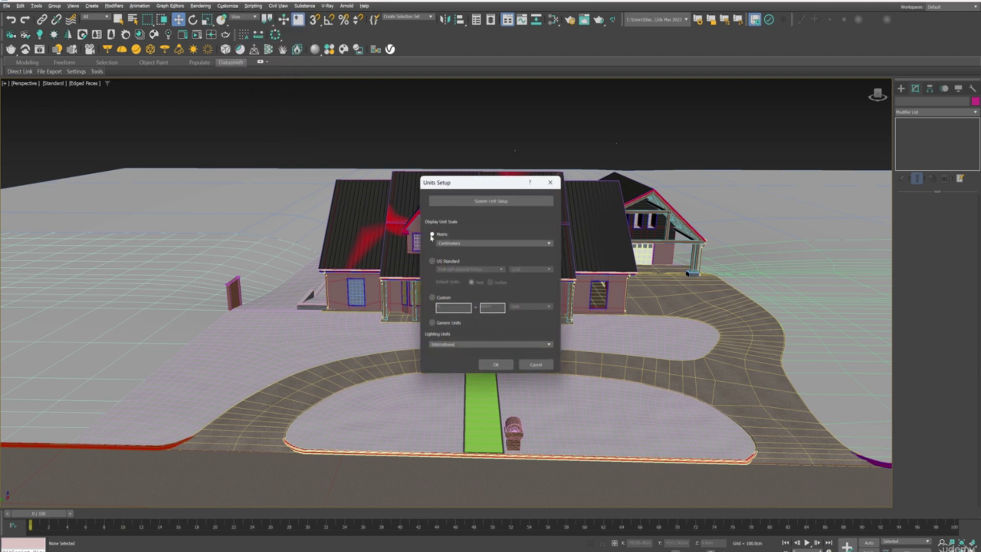
{"action": "left_click", "coordinate": [545, 243]}
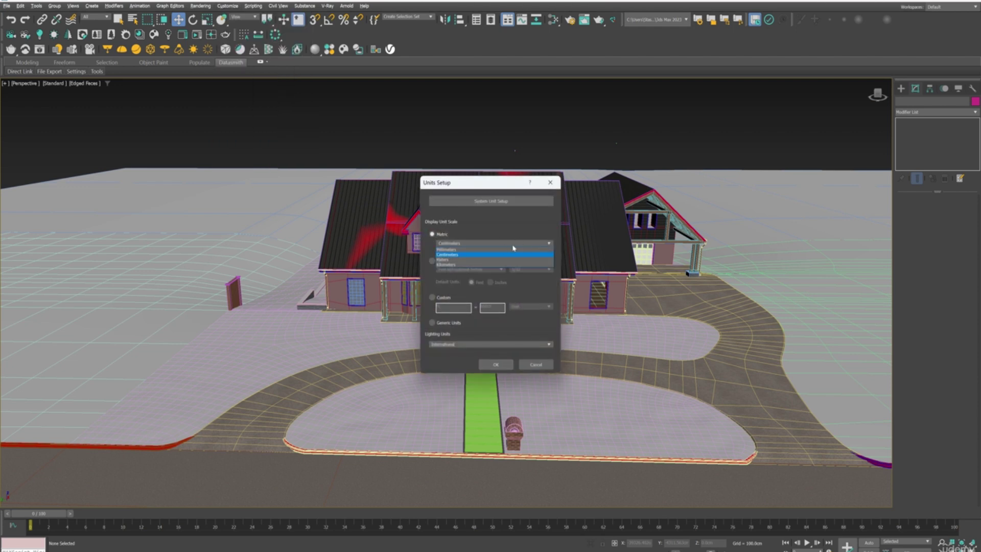
{"action": "left_click", "coordinate": [460, 256]}
{"action": "left_click", "coordinate": [492, 202]}
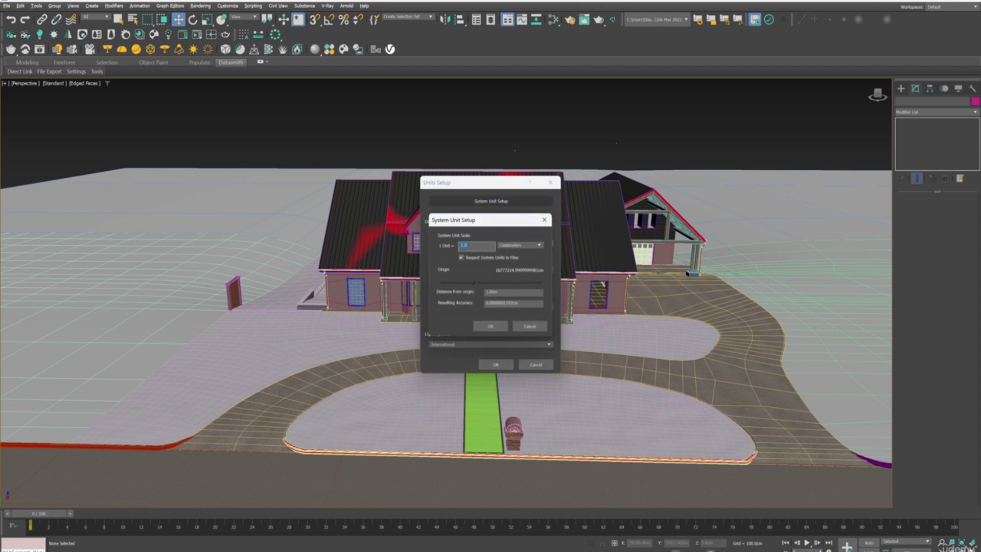
{"action": "left_click", "coordinate": [529, 245]}
{"action": "left_click", "coordinate": [505, 272]}
{"action": "left_click", "coordinate": [491, 327]}
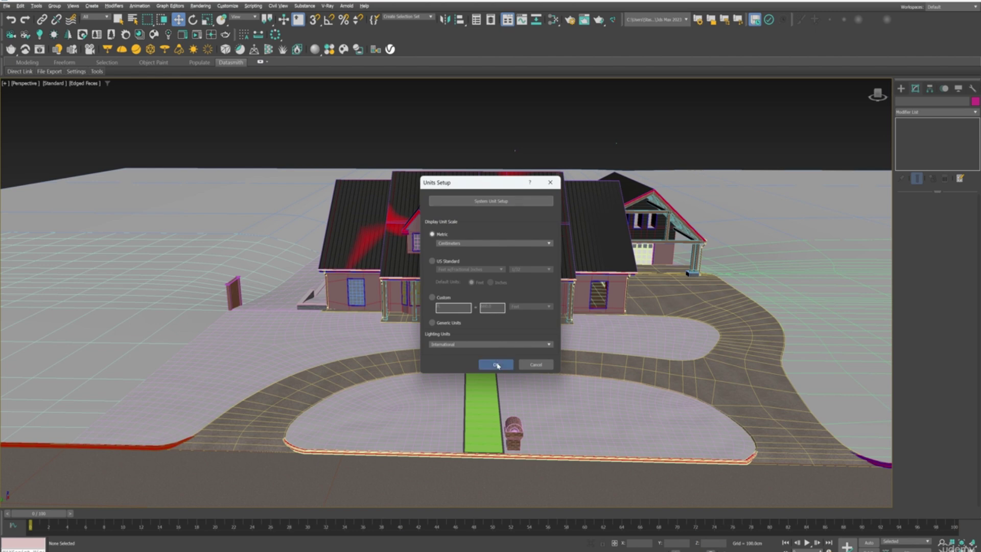
{"action": "left_click", "coordinate": [497, 365]}
Open the layer explorer and review scene layers such as Doors, InteriorFurniture, InteriorLight, Roof, Exterior_Envir and 0 (default).
{"action": "middle_click_drag", "start_coordinate": [664, 332], "coordinate": [762, 332]}
{"action": "middle_click_drag", "start_coordinate": [761, 332], "coordinate": [501, 253], "text": "alt"}
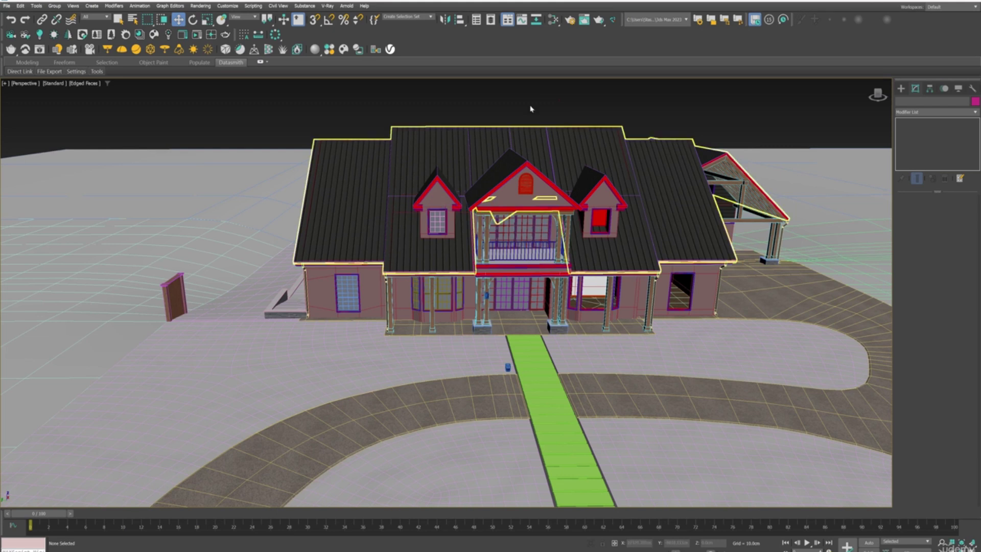
{"action": "left_click", "coordinate": [490, 20]}
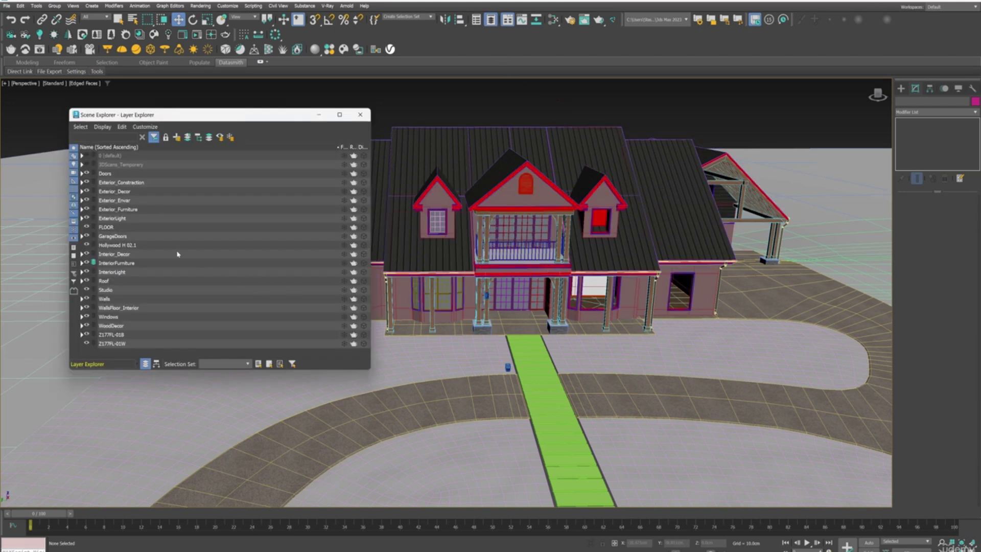
{"action": "left_click", "coordinate": [108, 175]}
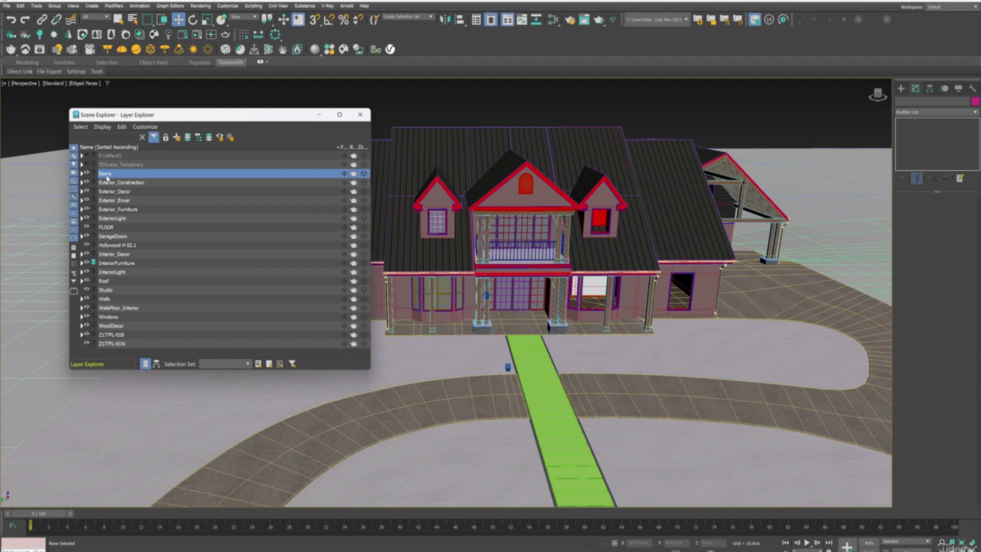
{"action": "left_click", "coordinate": [117, 263]}
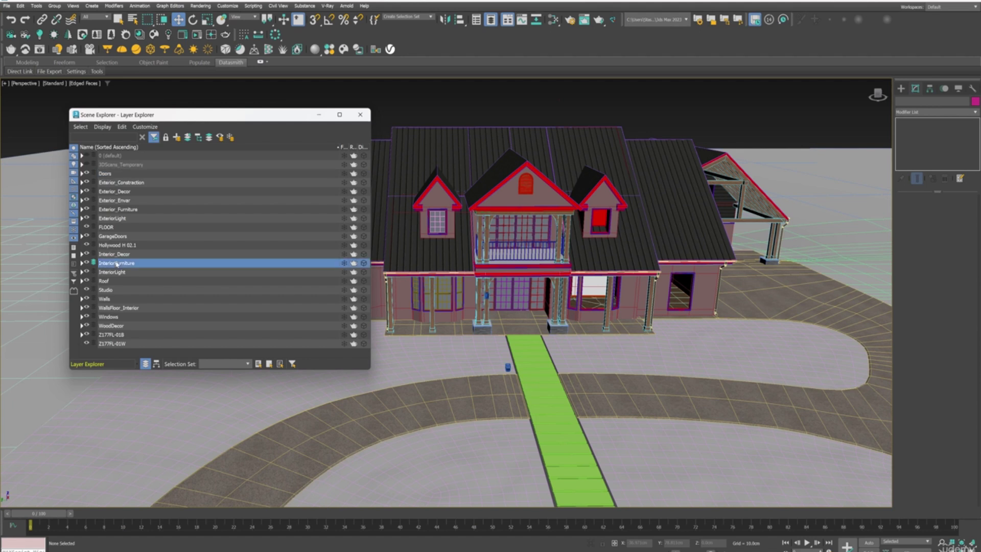
{"action": "left_click", "coordinate": [118, 272]}
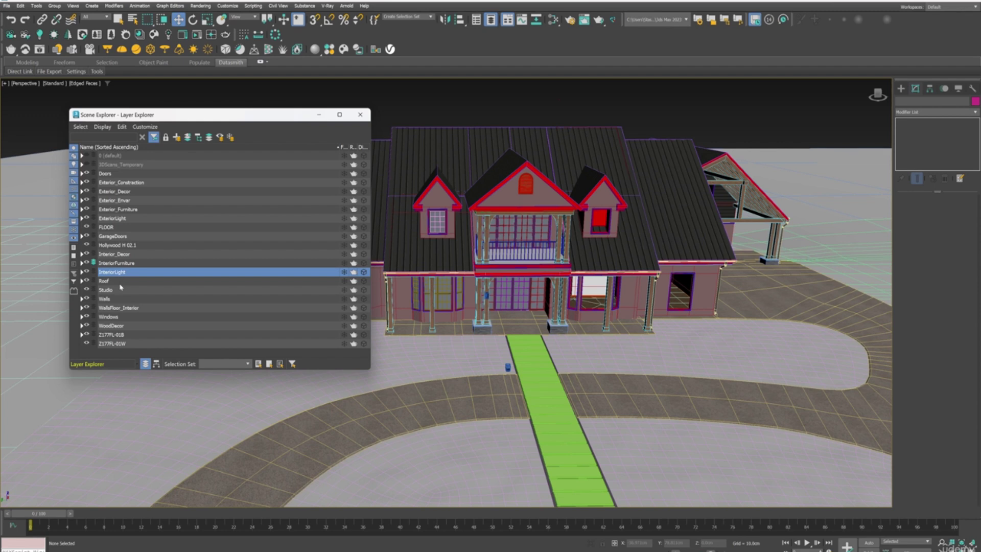
{"action": "left_click", "coordinate": [120, 281]}
{"action": "left_click", "coordinate": [116, 200]}
{"action": "left_click", "coordinate": [110, 156]}
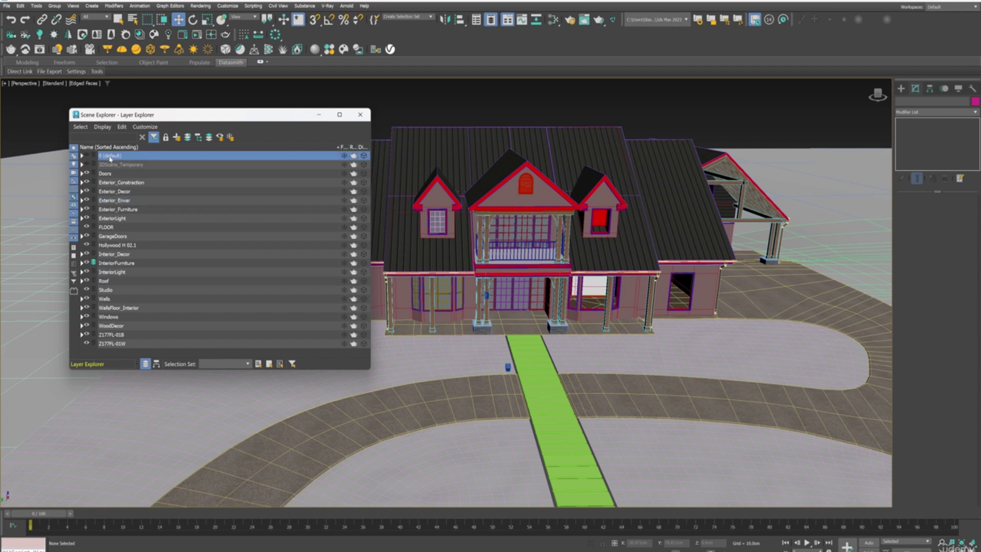
Make the hidden 3DScene_Temporary layer visible.
{"action": "left_click", "coordinate": [111, 165]}
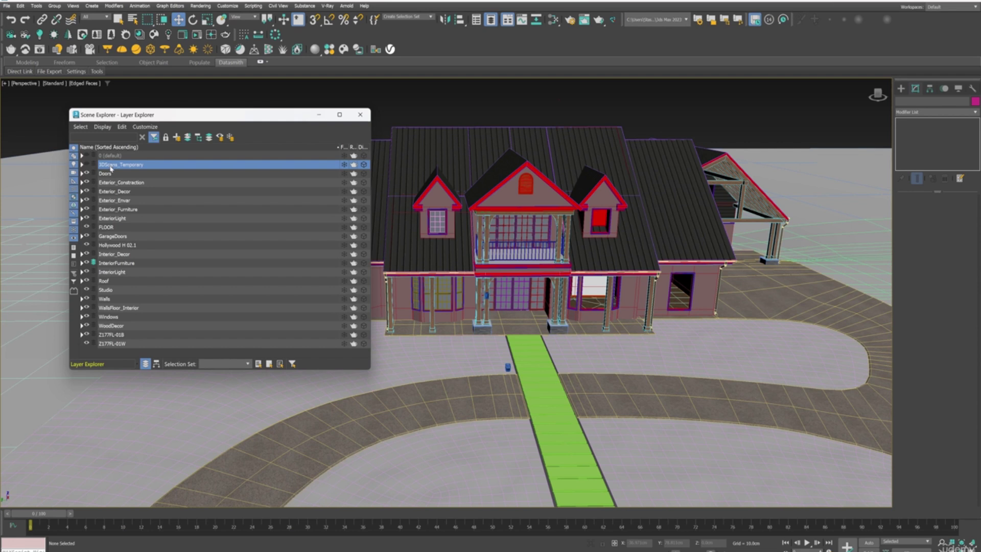
{"action": "left_click", "coordinate": [86, 164]}
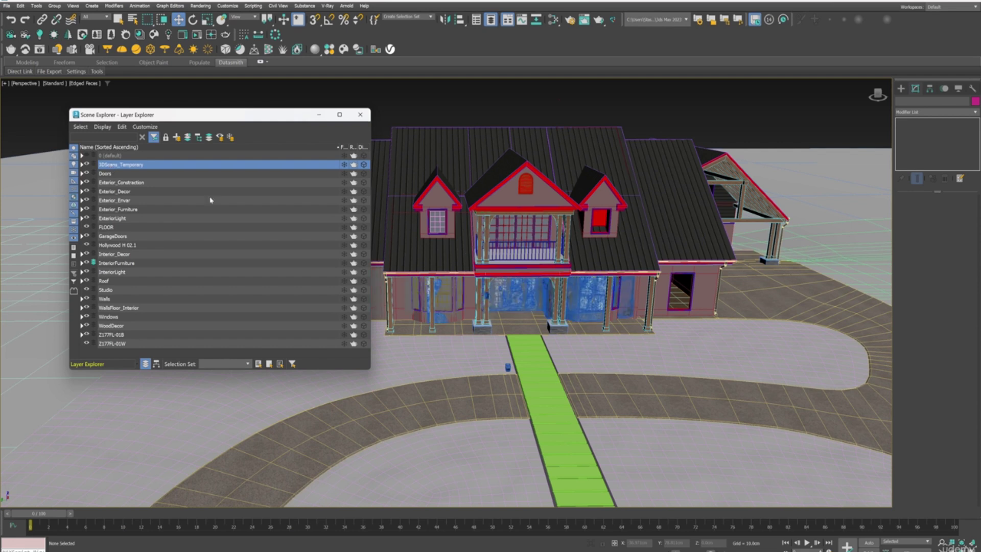
Turn off the edged-face display and examine the house exterior around the pool and rear terrace.
{"action": "key", "text": "F4"}
{"action": "mouse_move", "coordinate": [488, 249]}
{"action": "middle_mouse_down"}
{"action": "mouse_move", "coordinate": [731, 273]}
{"action": "mouse_move", "coordinate": [787, 306]}
{"action": "middle_mouse_up"}
{"action": "middle_click_drag", "start_coordinate": [534, 262], "coordinate": [819, 285], "text": "alt"}
{"action": "scroll", "coordinate": [805, 317], "scroll_direction": "up", "scroll_amount": 3}
{"action": "mouse_move", "coordinate": [699, 306]}
{"action": "middle_mouse_down", "text": "alt"}
{"action": "mouse_move", "coordinate": [577, 271]}
{"action": "mouse_move", "coordinate": [608, 302]}
{"action": "mouse_move", "coordinate": [691, 290]}
{"action": "middle_mouse_up", "text": "alt"}
{"action": "left_click", "coordinate": [691, 291]}
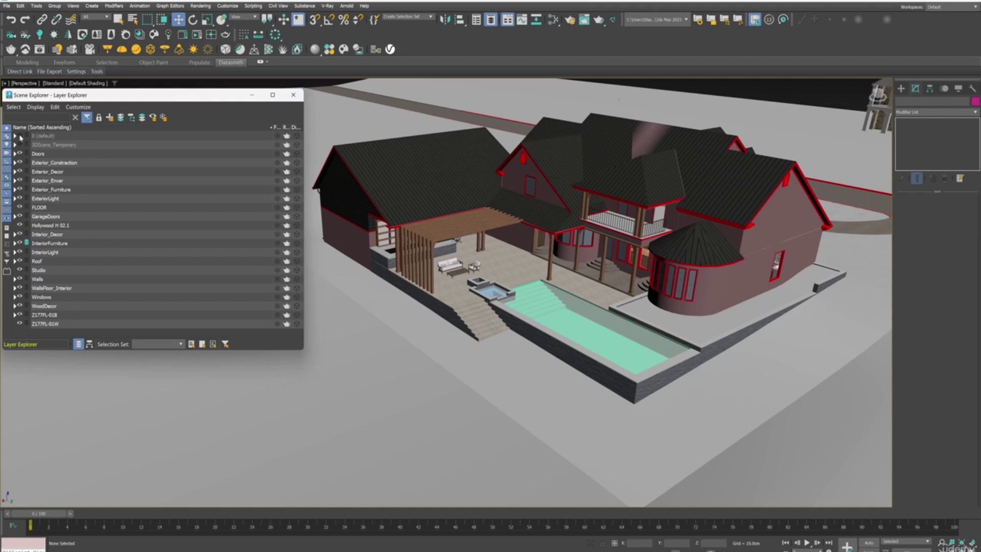
{"action": "left_click", "coordinate": [737, 287]}
{"action": "middle_click_drag", "start_coordinate": [737, 287], "coordinate": [704, 250], "text": "alt"}
Try to raise the Walls object above the house, and undo the move.
{"action": "left_click_drag", "start_coordinate": [509, 246], "coordinate": [506, 144]}
{"action": "middle_click_drag", "start_coordinate": [509, 151], "coordinate": [534, 256]}
{"action": "key", "text": "ctrl+z"}
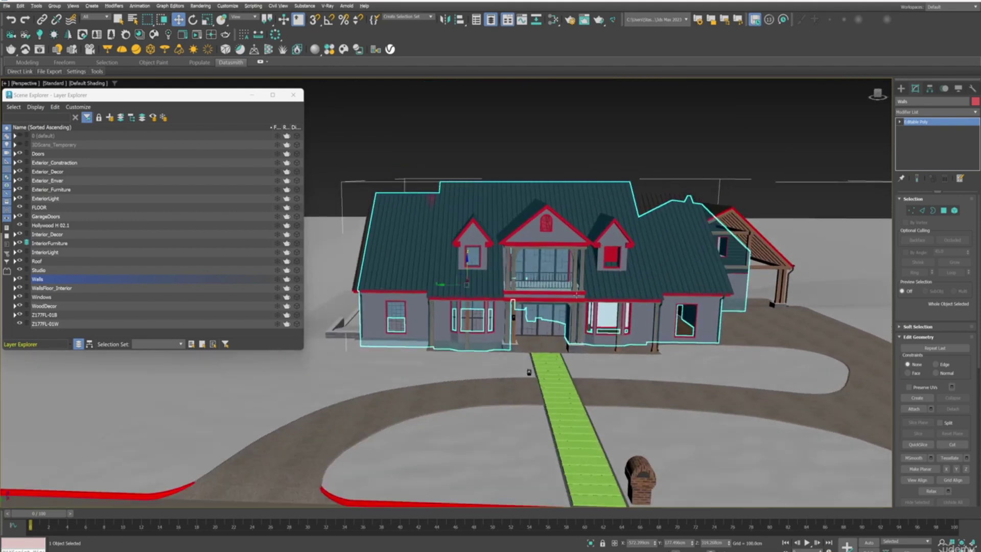
Try to raise the roof and the exterior decor and woodwork pieces above the house.
{"action": "scroll", "coordinate": [552, 270], "scroll_direction": "up", "scroll_amount": 4}
{"action": "middle_click_drag", "start_coordinate": [584, 284], "coordinate": [638, 288], "text": "alt"}
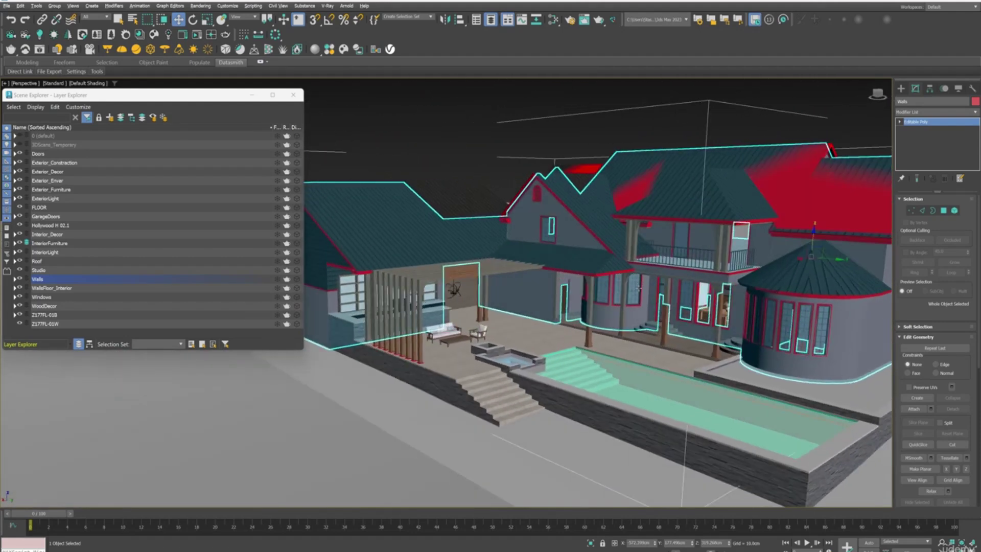
{"action": "left_click", "coordinate": [670, 185]}
{"action": "middle_click_drag", "start_coordinate": [664, 189], "coordinate": [608, 218], "text": "alt"}
{"action": "left_click_drag", "start_coordinate": [597, 156], "coordinate": [597, 76]}
{"action": "middle_click_drag", "start_coordinate": [597, 77], "coordinate": [664, 87], "text": "alt"}
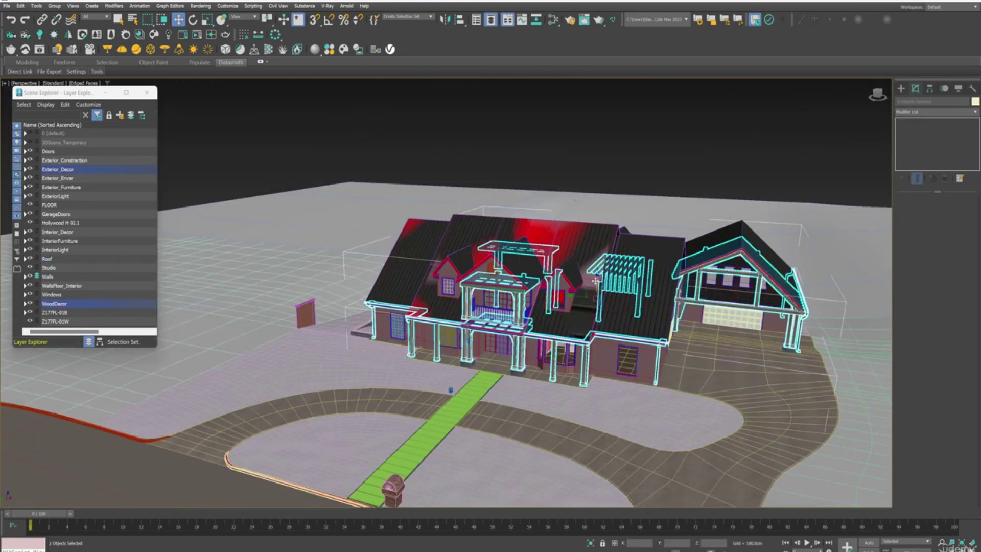
{"action": "left_click_drag", "start_coordinate": [595, 280], "coordinate": [598, 104]}
{"action": "middle_click_drag", "start_coordinate": [616, 100], "coordinate": [582, 175], "text": "alt"}
Examine the individual window objects beside the rear porch and in the wall above the garage door.
{"action": "middle_click_drag", "start_coordinate": [500, 143], "coordinate": [378, 164], "text": "alt"}
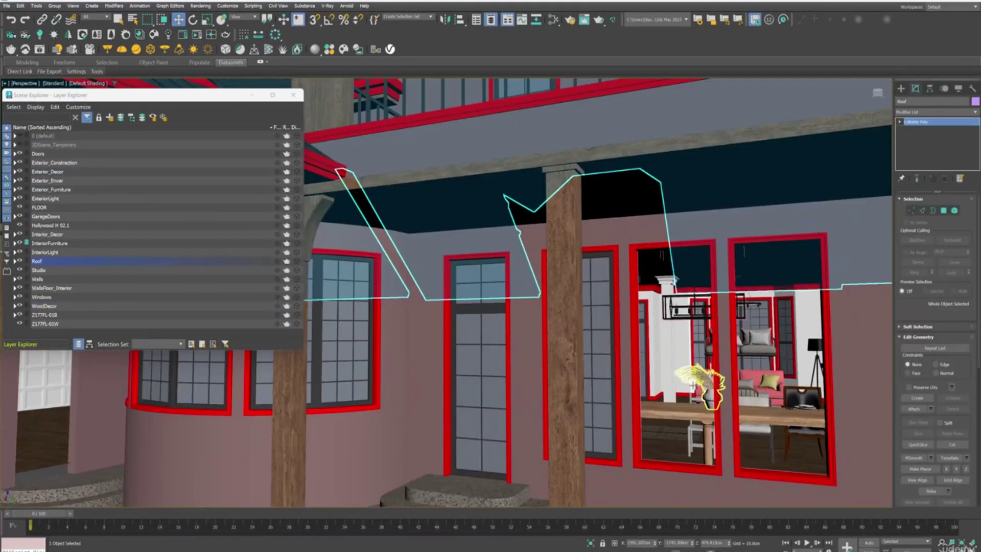
{"action": "middle_click_drag", "start_coordinate": [378, 163], "coordinate": [327, 168], "text": "alt"}
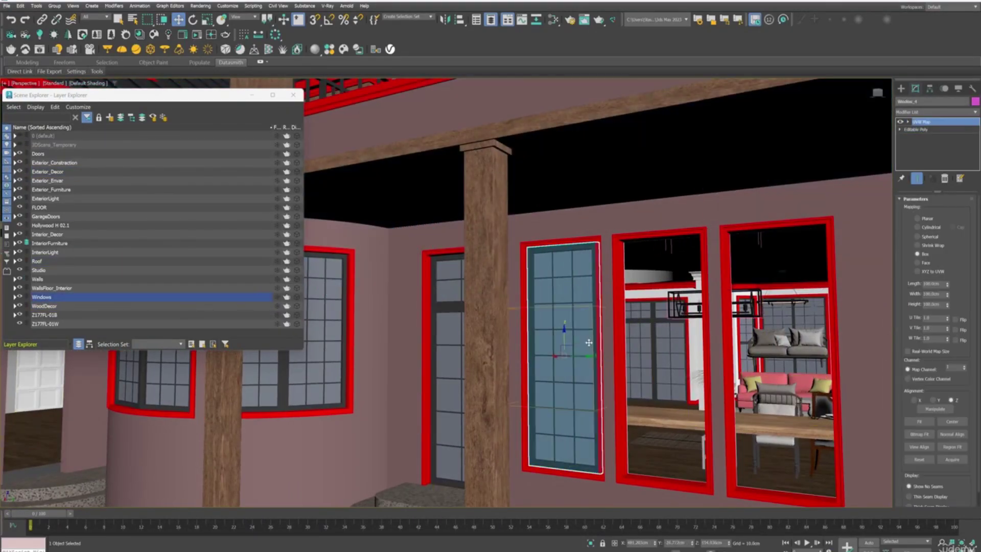
{"action": "middle_click_drag", "start_coordinate": [588, 342], "coordinate": [611, 236], "text": "alt"}
{"action": "scroll", "coordinate": [631, 334], "scroll_direction": "down", "scroll_amount": 8}
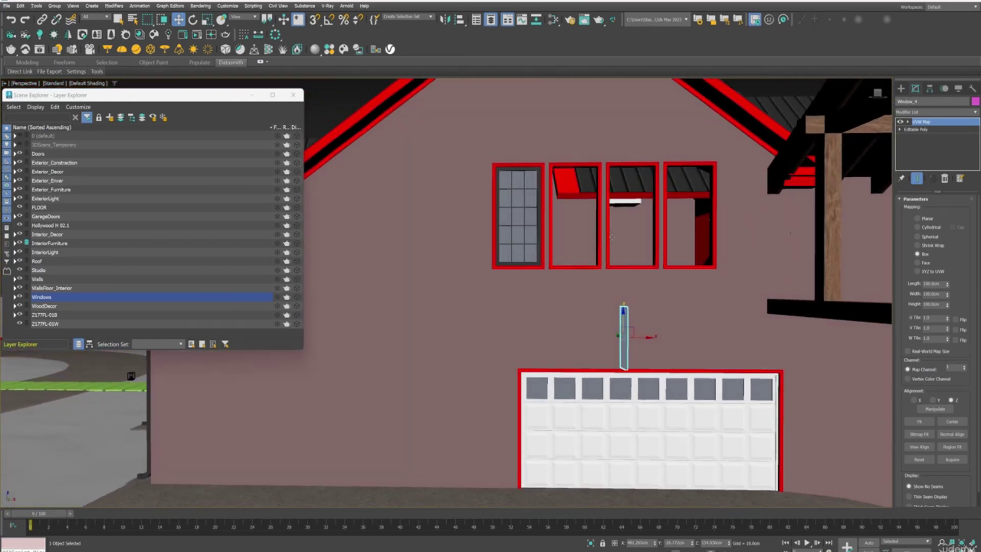
{"action": "left_click", "coordinate": [527, 204]}
{"action": "scroll", "coordinate": [527, 204], "scroll_direction": "up", "scroll_amount": 3}
{"action": "middle_click_drag", "start_coordinate": [528, 204], "coordinate": [603, 212], "text": "alt"}
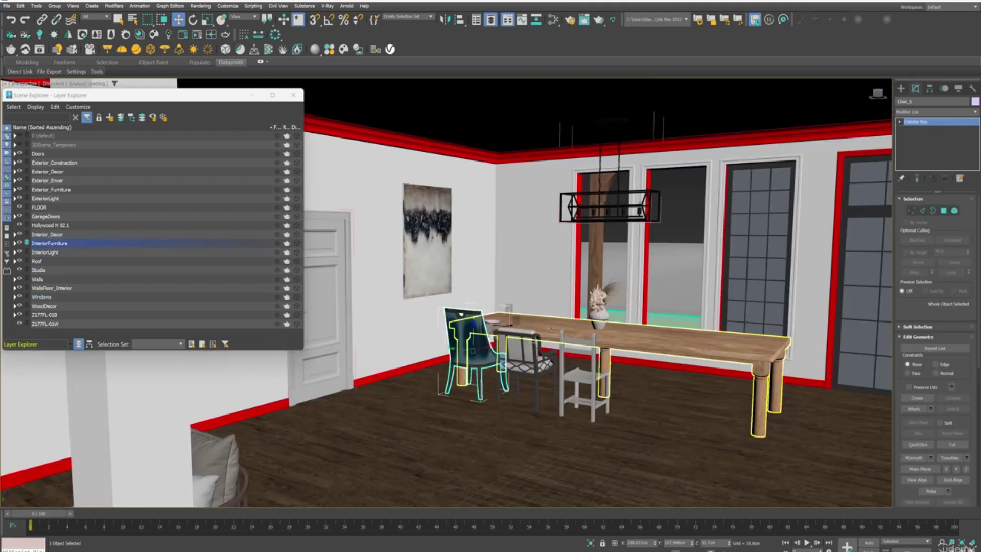
Select the place setting on the dining table and the first two dining chair variants to inspect them.
{"action": "middle_click_drag", "start_coordinate": [551, 329], "coordinate": [588, 383], "text": "alt"}
{"action": "scroll", "coordinate": [454, 312], "scroll_direction": "up", "scroll_amount": 3}
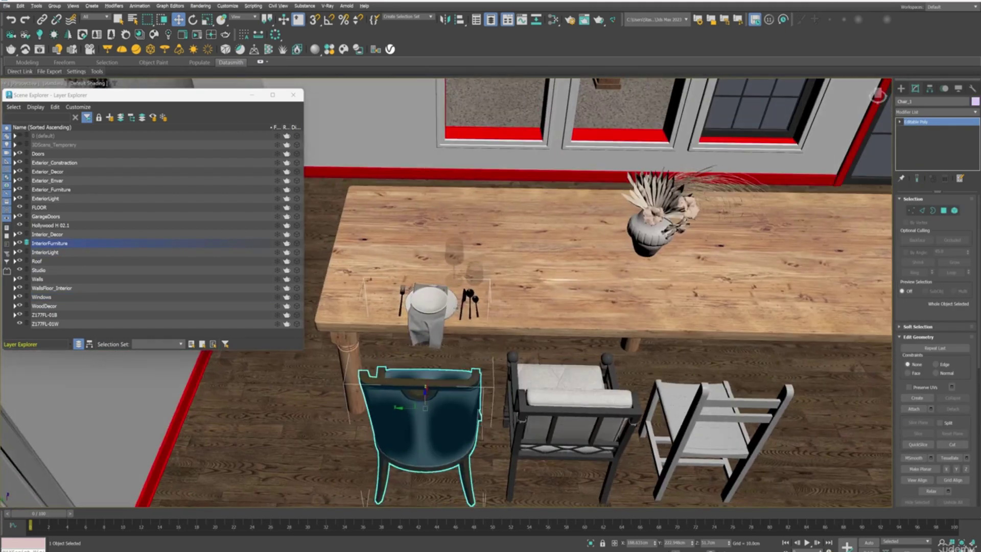
{"action": "left_click", "coordinate": [427, 305]}
{"action": "left_click", "coordinate": [440, 384]}
{"action": "left_click", "coordinate": [574, 394]}
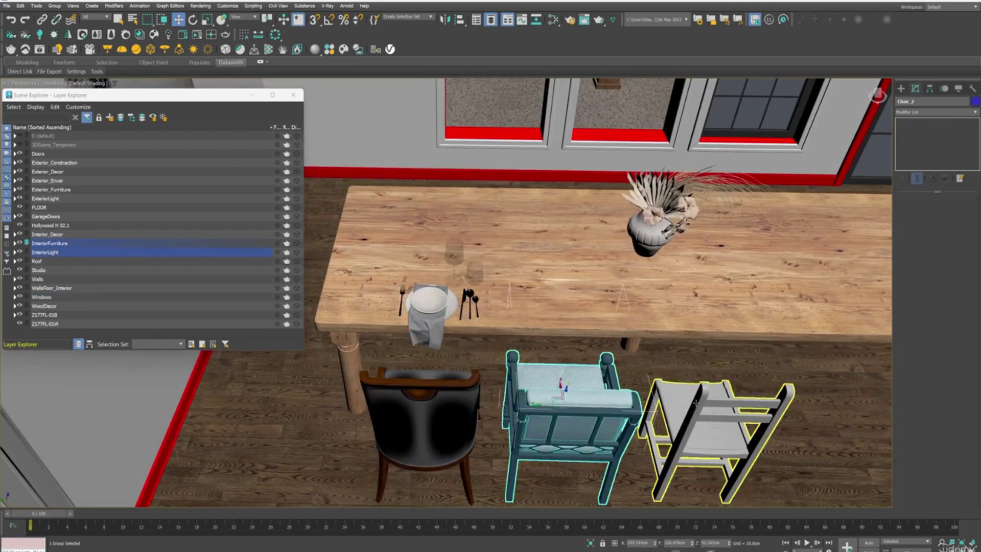
Inspect the bar chair variants at the kitchen island and the raised grey sofa in the living room.
{"action": "scroll", "coordinate": [641, 344], "scroll_direction": "up", "scroll_amount": 5}
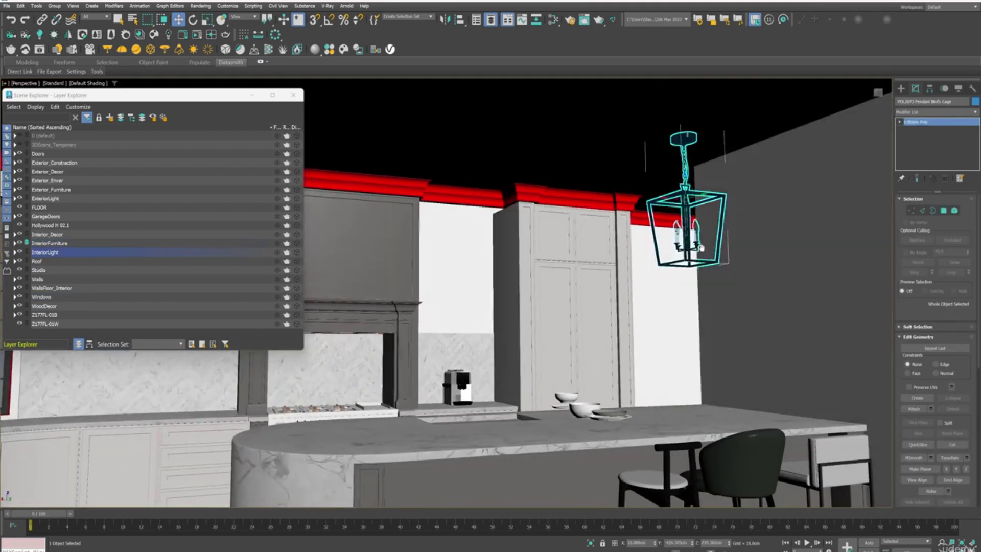
{"action": "scroll", "coordinate": [701, 248], "scroll_direction": "down", "scroll_amount": 3}
{"action": "mouse_move", "coordinate": [701, 249]}
{"action": "middle_mouse_down", "text": "alt"}
{"action": "mouse_move", "coordinate": [690, 265]}
{"action": "mouse_move", "coordinate": [682, 230]}
{"action": "mouse_move", "coordinate": [580, 276]}
{"action": "mouse_move", "coordinate": [745, 329]}
{"action": "mouse_move", "coordinate": [630, 200]}
{"action": "mouse_move", "coordinate": [683, 229]}
{"action": "mouse_move", "coordinate": [710, 264]}
{"action": "middle_mouse_up", "text": "alt"}
{"action": "scroll", "coordinate": [689, 266], "scroll_direction": "down", "scroll_amount": 5}
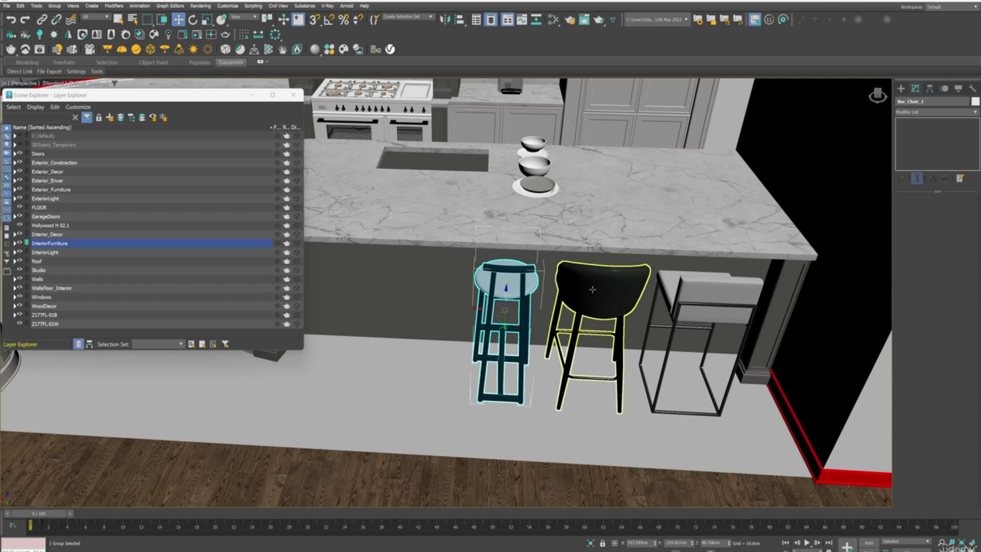
{"action": "left_click", "coordinate": [592, 289]}
{"action": "left_click", "coordinate": [704, 294]}
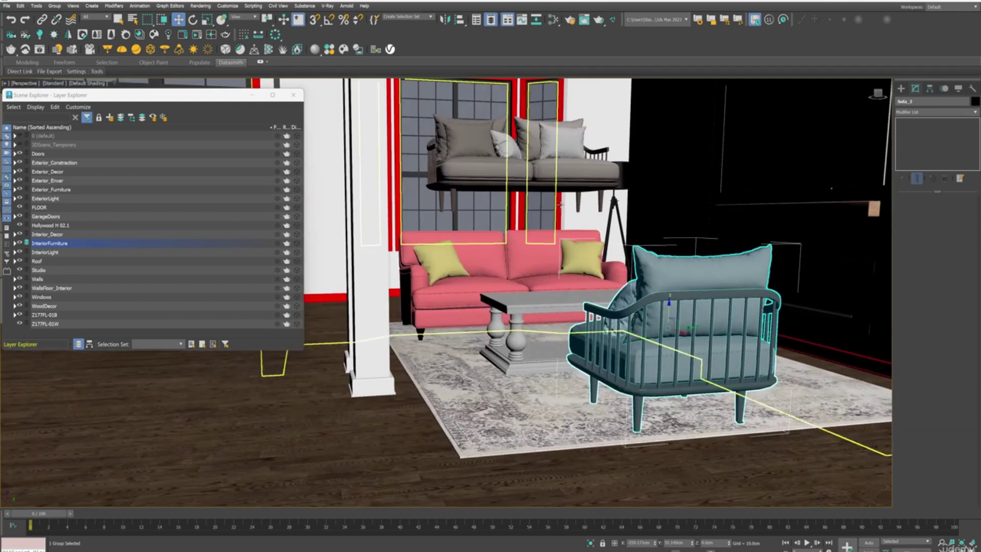
{"action": "left_click", "coordinate": [547, 178]}
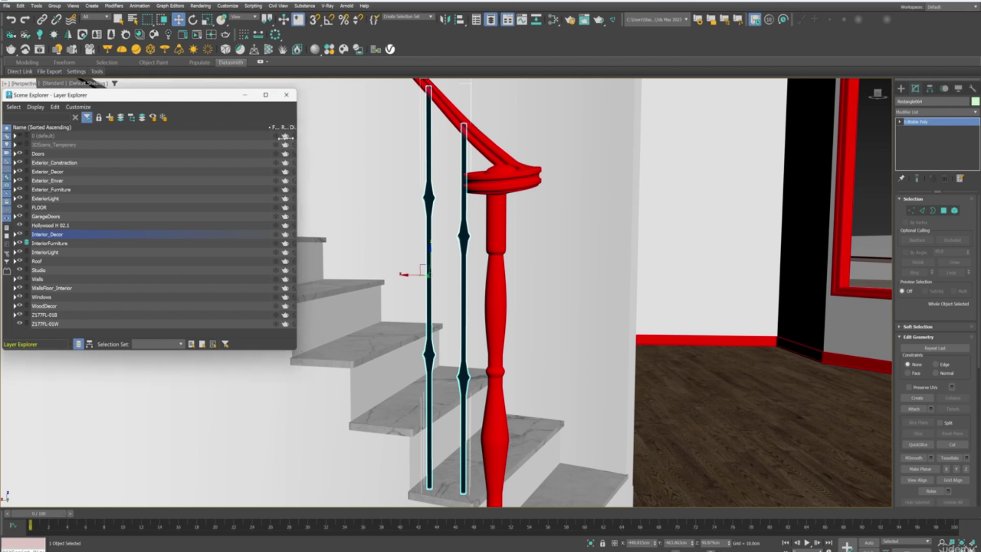
Narrow the layer explorer window to free more of the viewport.
{"action": "left_click_drag", "start_coordinate": [286, 137], "coordinate": [147, 139]}
{"action": "middle_click_drag", "start_coordinate": [444, 220], "coordinate": [636, 287]}
{"action": "scroll", "coordinate": [568, 178], "scroll_direction": "down", "scroll_amount": 4}
{"action": "middle_click_drag", "start_coordinate": [564, 192], "coordinate": [616, 265]}
{"action": "middle_click_drag", "start_coordinate": [616, 265], "coordinate": [582, 235], "text": "alt"}
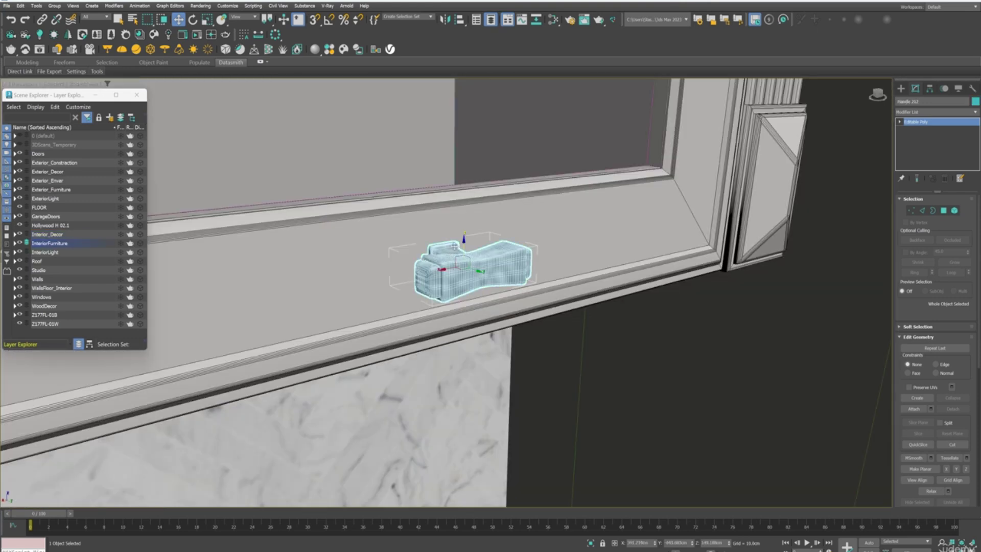
Select the base cabinet's handle below the coffee machine and examine its mesh density.
{"action": "scroll", "coordinate": [442, 236], "scroll_direction": "down", "scroll_amount": 3}
{"action": "middle_click_drag", "start_coordinate": [443, 236], "coordinate": [265, 193]}
{"action": "scroll", "coordinate": [708, 276], "scroll_direction": "down", "scroll_amount": 2}
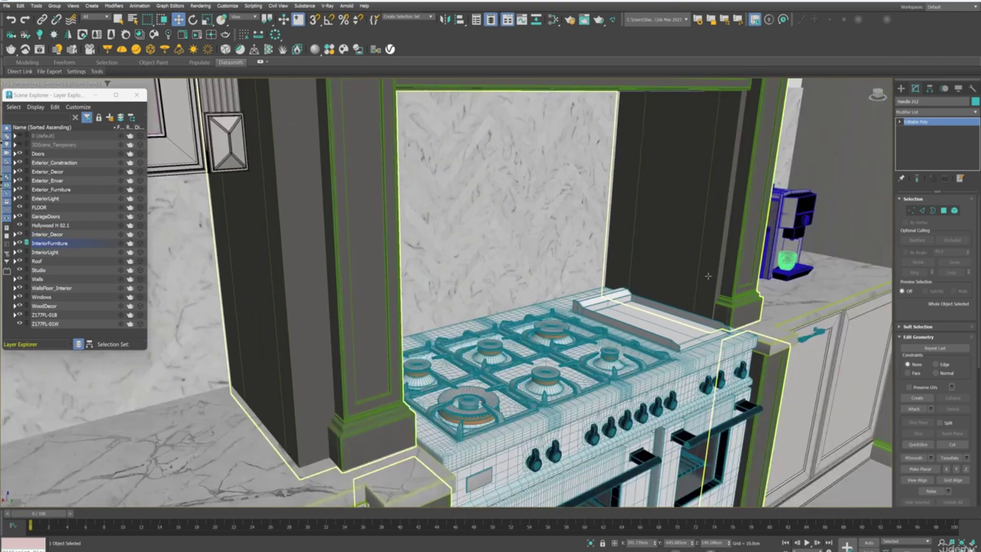
{"action": "middle_click_drag", "start_coordinate": [708, 276], "coordinate": [430, 227]}
{"action": "scroll", "coordinate": [529, 279], "scroll_direction": "up", "scroll_amount": 5}
{"action": "left_click", "coordinate": [551, 301]}
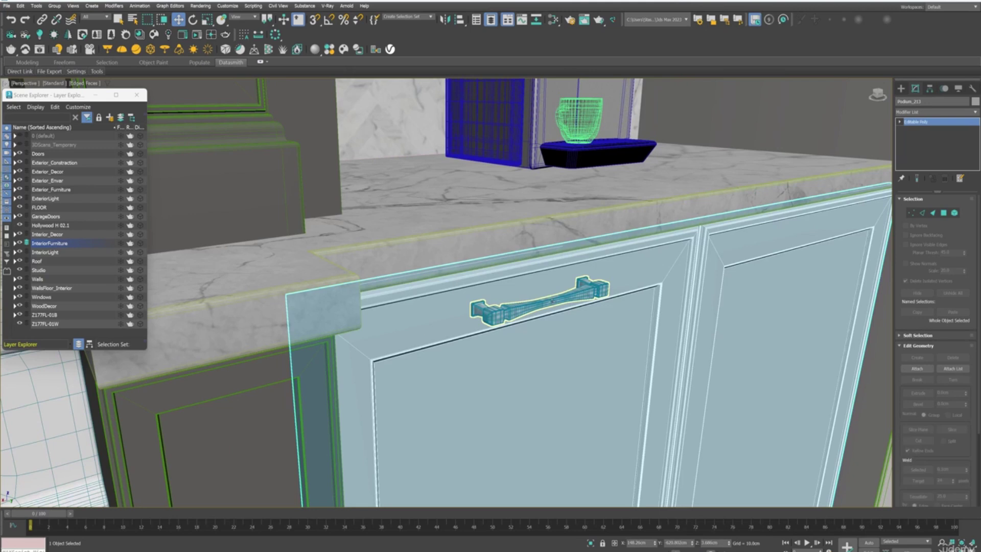
{"action": "left_click", "coordinate": [552, 301]}
{"action": "scroll", "coordinate": [552, 302], "scroll_direction": "up", "scroll_amount": 4}
{"action": "middle_click_drag", "start_coordinate": [552, 302], "coordinate": [521, 298], "text": "alt"}
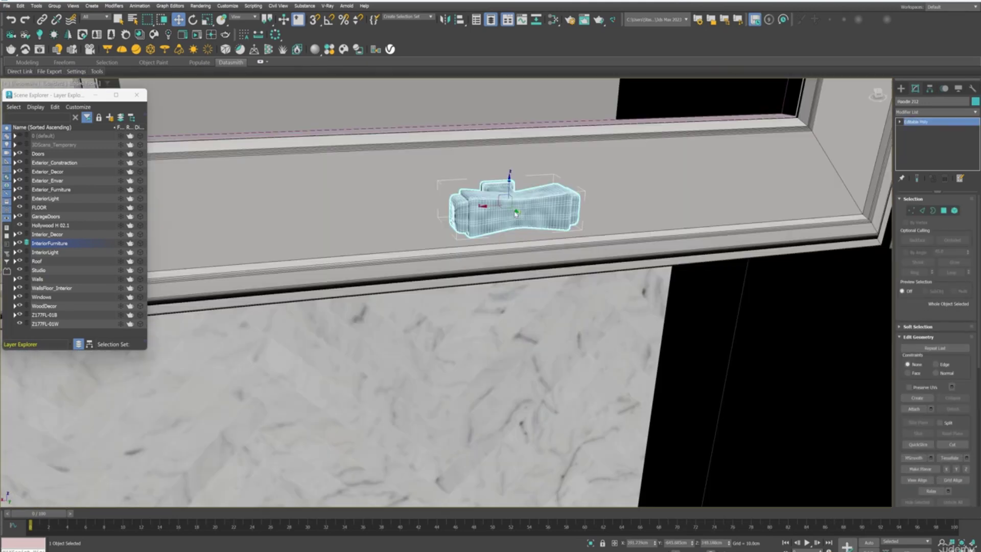
Open the object properties of the cabinet handle and check its vertex and face counts.
{"action": "right_click", "coordinate": [511, 209]}
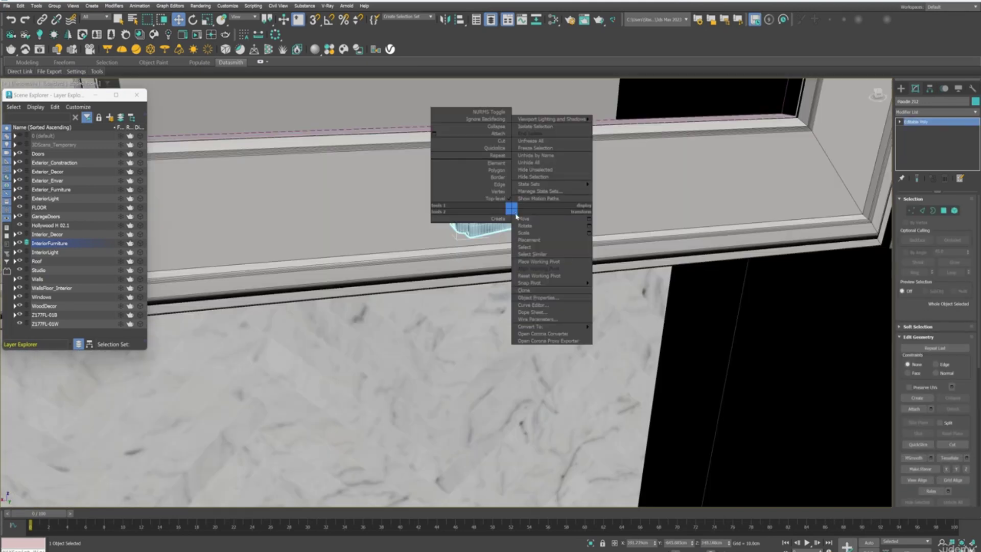
{"action": "left_click", "coordinate": [536, 297]}
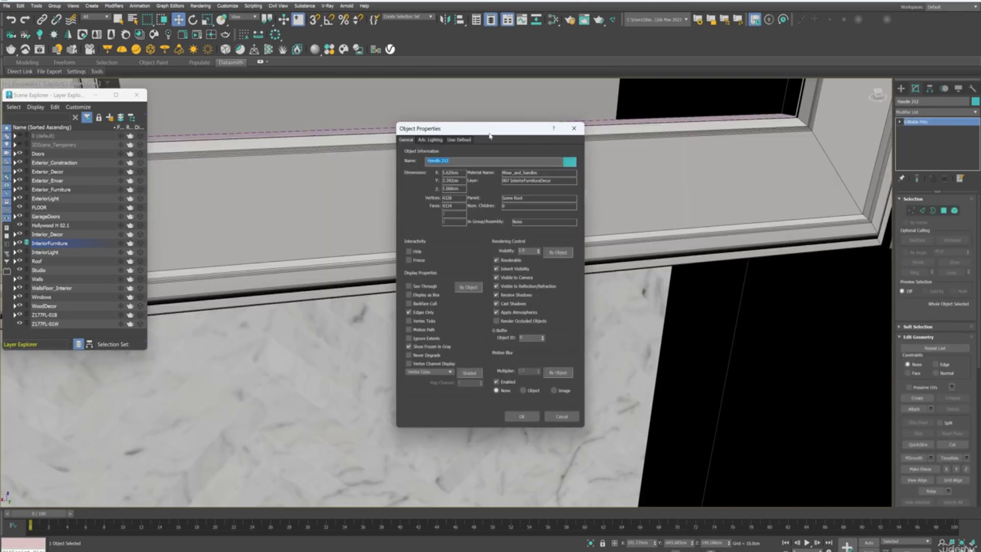
{"action": "left_click_drag", "start_coordinate": [489, 133], "coordinate": [328, 98]}
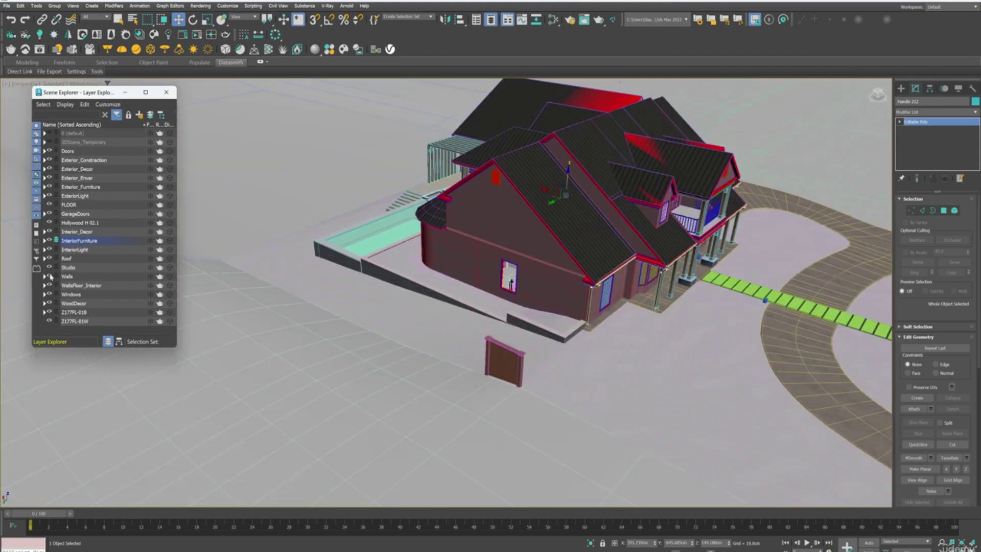
Hide the Walls and Roof layers to expose the house interior.
{"action": "left_click", "coordinate": [49, 276]}
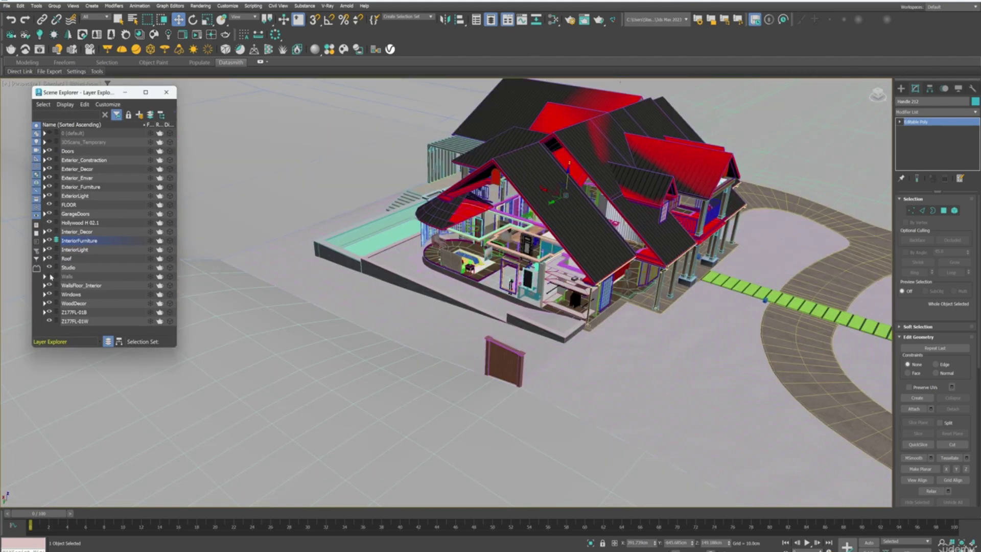
{"action": "left_click", "coordinate": [49, 258]}
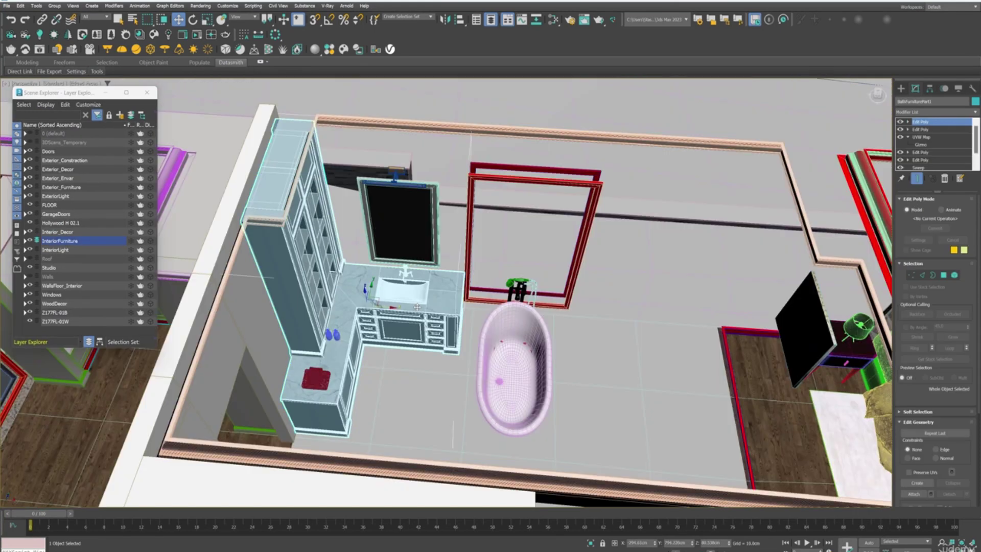
Try a mirrored copy of the bathroom cabinet unit beside the bathtub and delete the copy.
{"action": "left_click_drag", "start_coordinate": [396, 305], "coordinate": [600, 307], "text": "shift"}
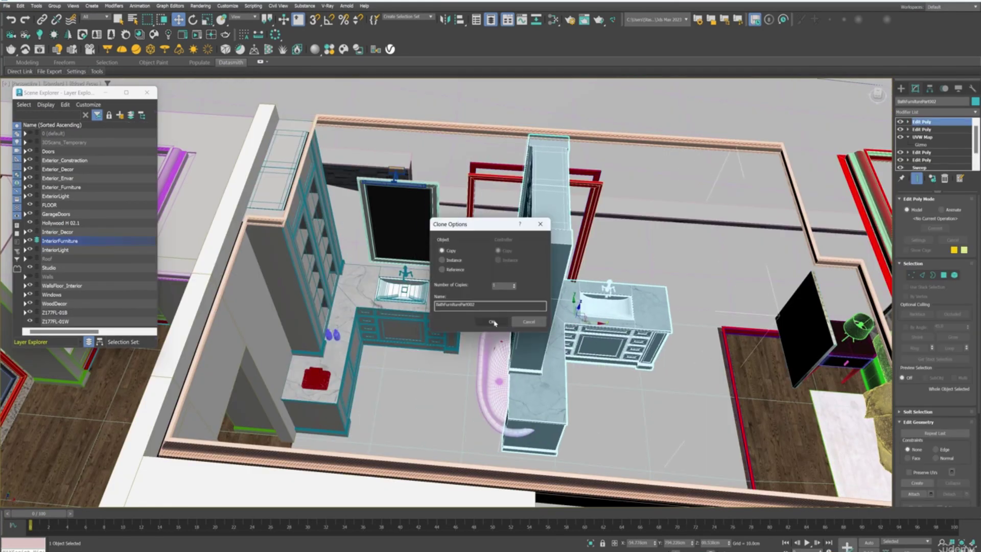
{"action": "left_click", "coordinate": [491, 322]}
{"action": "left_click", "coordinate": [445, 19]}
{"action": "left_click", "coordinate": [466, 356]}
{"action": "left_click_drag", "start_coordinate": [585, 314], "coordinate": [700, 319]}
{"action": "mouse_move", "coordinate": [608, 327]}
{"action": "middle_mouse_down", "text": "alt"}
{"action": "mouse_move", "coordinate": [674, 309]}
{"action": "mouse_move", "coordinate": [562, 310]}
{"action": "mouse_move", "coordinate": [592, 317]}
{"action": "middle_mouse_up", "text": "alt"}
{"action": "key", "text": "Delete"}
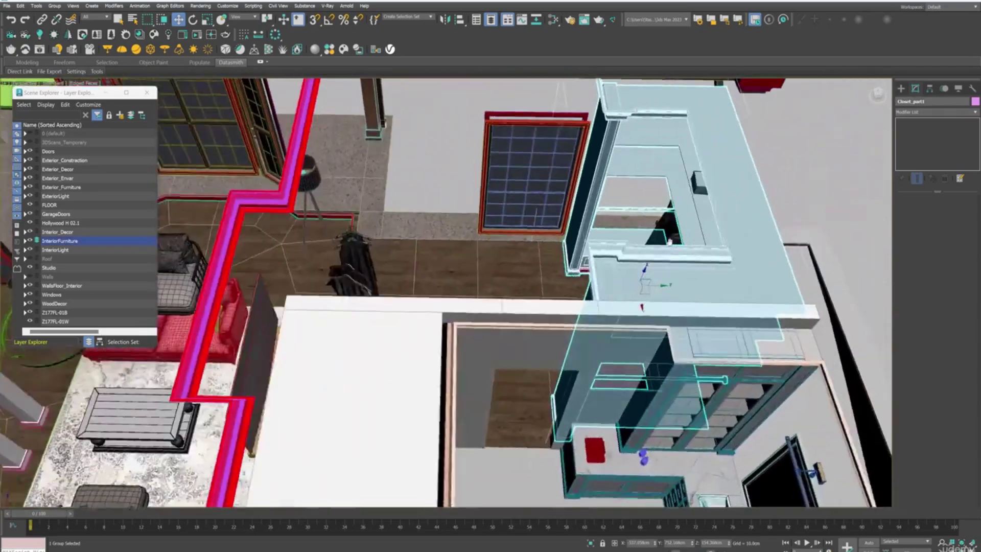
Examine the closet next to the bathroom and select the wooden fence panel standing outside the house.
{"action": "middle_click_drag", "start_coordinate": [552, 286], "coordinate": [438, 322], "text": "alt"}
{"action": "left_click", "coordinate": [436, 301]}
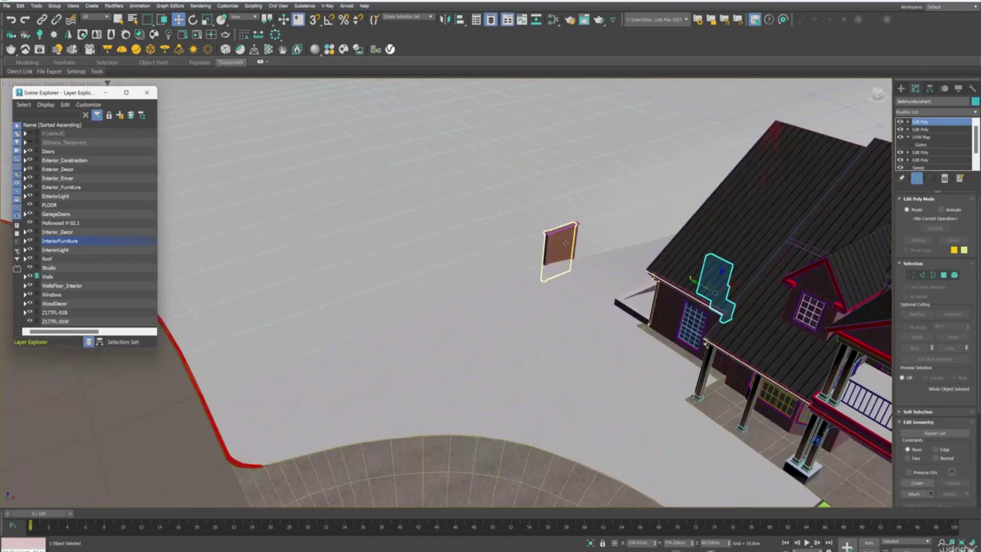
{"action": "left_click", "coordinate": [560, 241]}
{"action": "scroll", "coordinate": [560, 241], "scroll_direction": "up", "scroll_amount": 8}
{"action": "middle_click_drag", "start_coordinate": [559, 241], "coordinate": [537, 232], "text": "alt"}
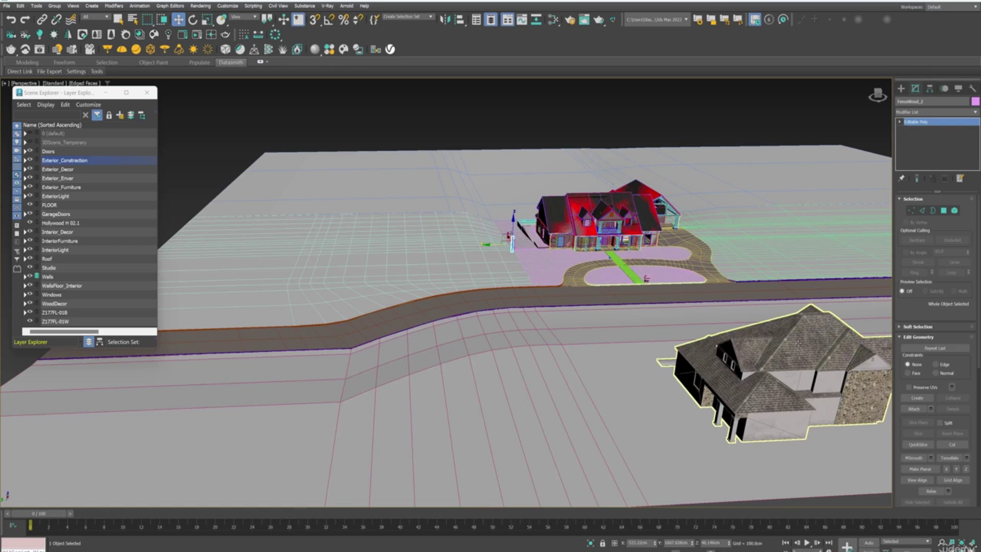
Inspect the neighbouring house across the road and the green paved path leading to the front entrance.
{"action": "left_click", "coordinate": [798, 343]}
{"action": "middle_click_drag", "start_coordinate": [798, 344], "coordinate": [639, 308]}
{"action": "scroll", "coordinate": [613, 317], "scroll_direction": "up", "scroll_amount": 2}
{"action": "middle_click_drag", "start_coordinate": [552, 325], "coordinate": [711, 300], "text": "alt"}
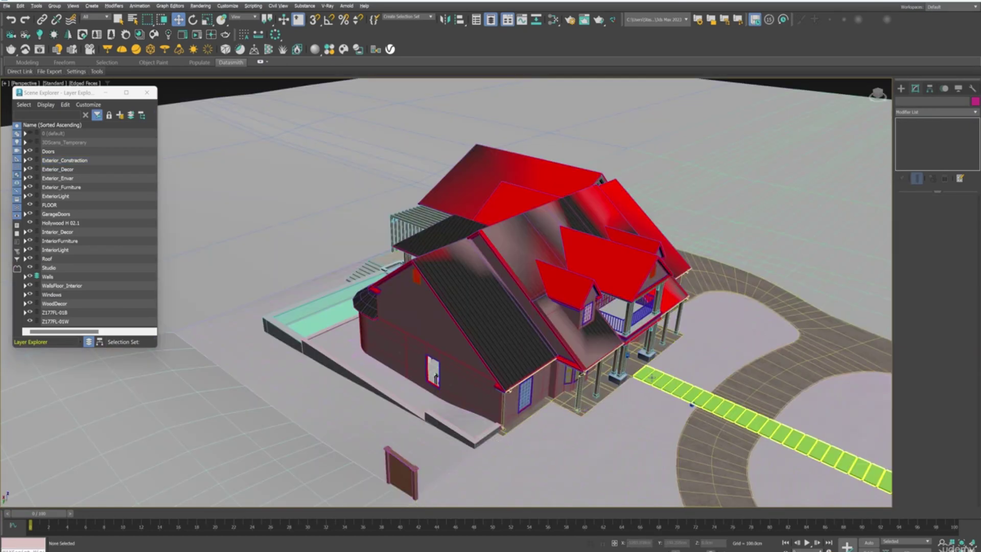
{"action": "left_click", "coordinate": [710, 401]}
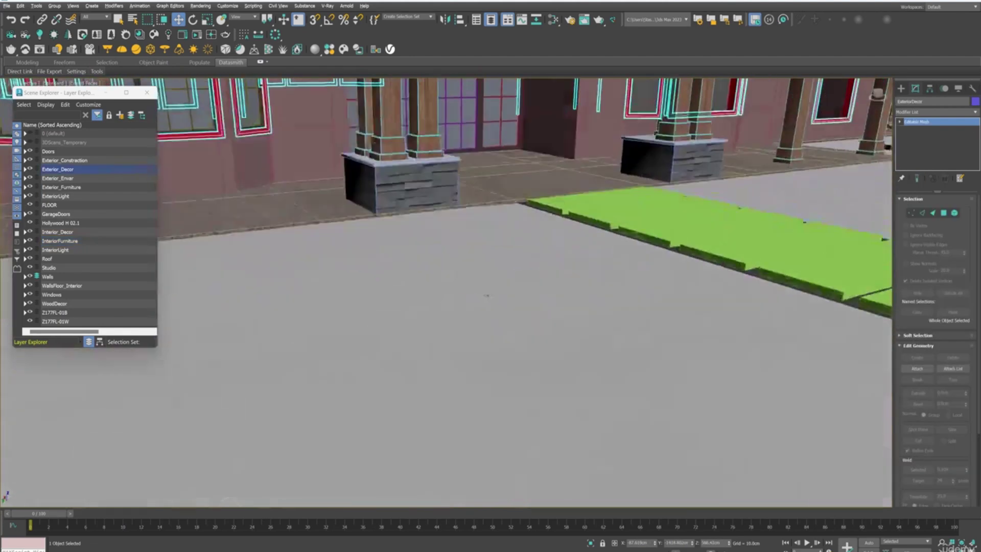
{"action": "middle_click_drag", "start_coordinate": [450, 246], "coordinate": [475, 302], "text": "alt"}
{"action": "middle_click_drag", "start_coordinate": [487, 248], "coordinate": [792, 276]}
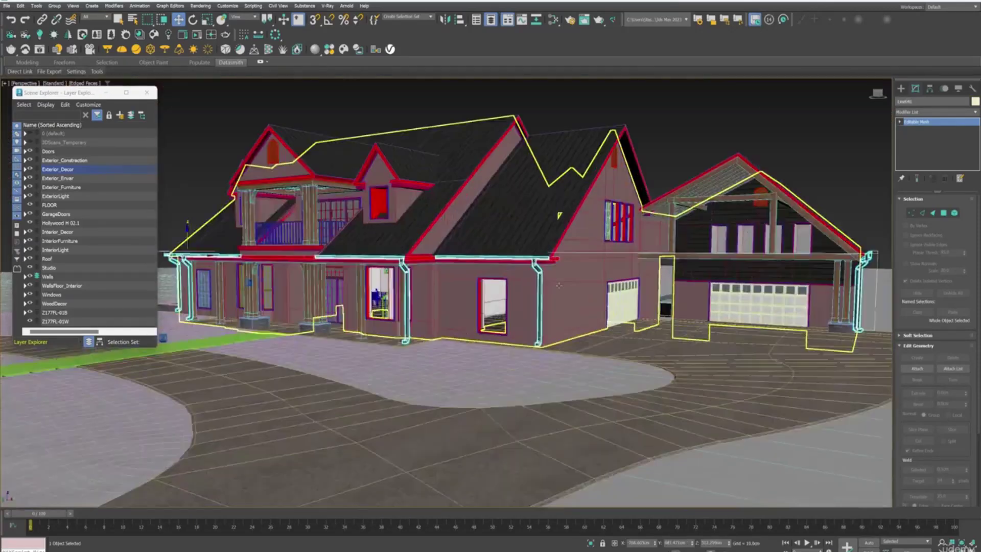
Add a UVW Map modifier with box mapping and 200 cm dimensions to the upper-floor window frame.
{"action": "scroll", "coordinate": [559, 285], "scroll_direction": "up", "scroll_amount": 5}
{"action": "middle_click_drag", "start_coordinate": [510, 228], "coordinate": [563, 63]}
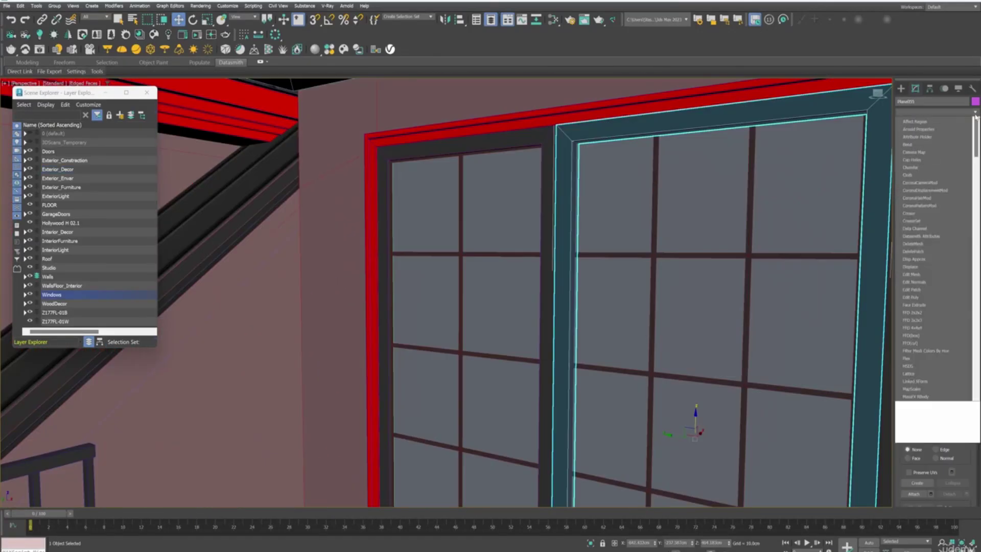
{"action": "scroll", "coordinate": [915, 475], "scroll_direction": "down", "scroll_amount": 5}
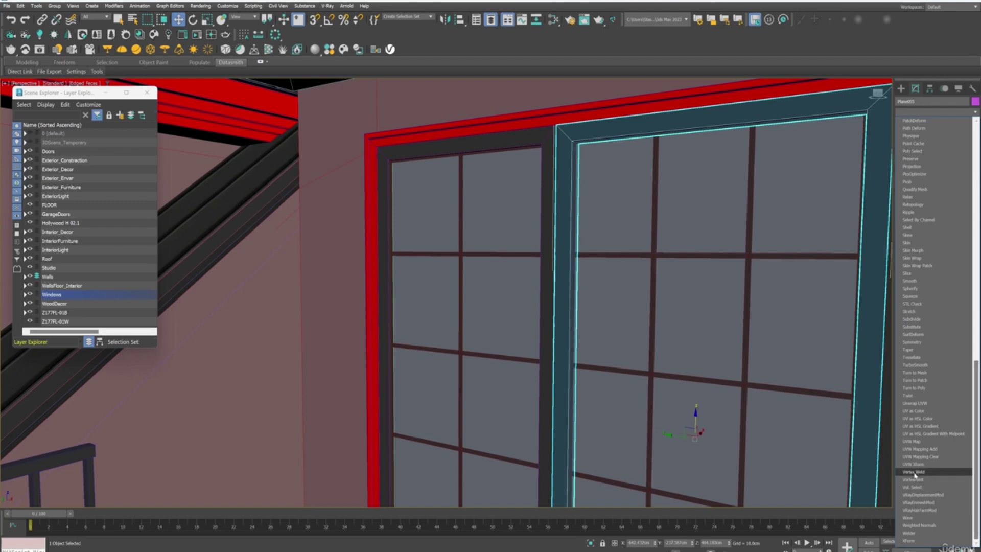
{"action": "left_click", "coordinate": [911, 441]}
{"action": "left_click", "coordinate": [917, 254]}
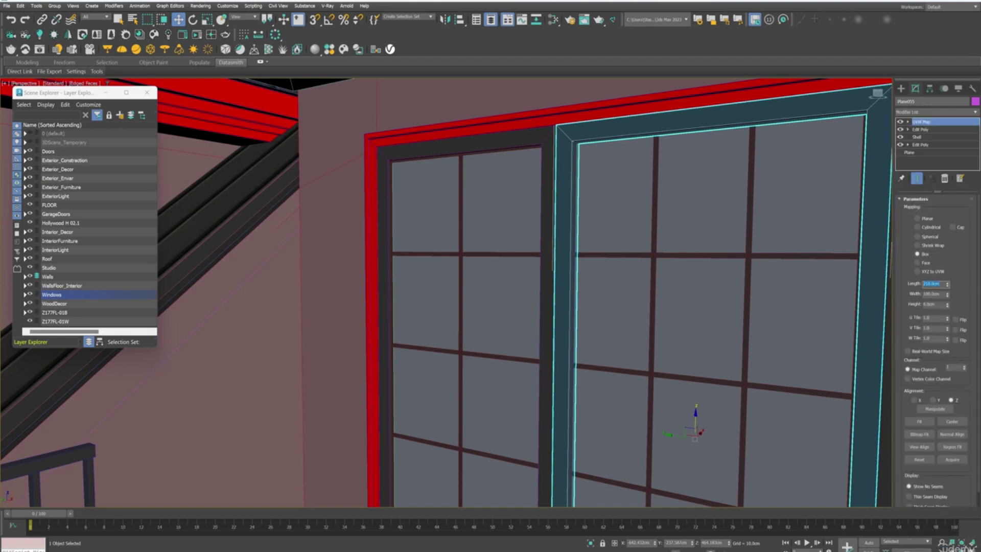
{"action": "key", "text": "Tab"}
{"action": "type", "text": "200"}
{"action": "key", "text": "Tab"}
{"action": "type", "text": "200"}
{"action": "key", "text": "Tab"}
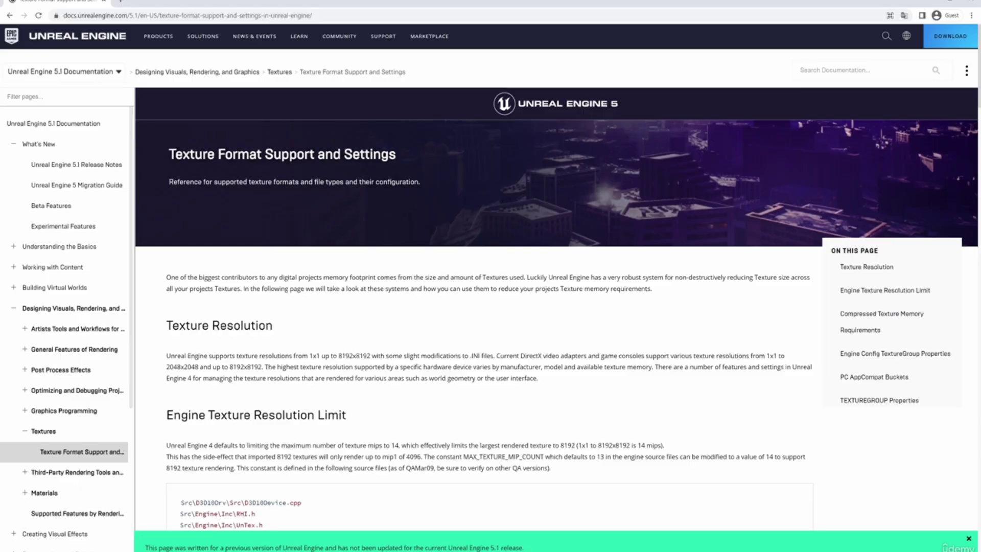
Switch to the Unreal Engine 5.1 documentation and highlight the texture resolution paragraph and the suggestions for imported texture dimensions.
{"action": "left_click_drag", "start_coordinate": [167, 355], "coordinate": [551, 383]}
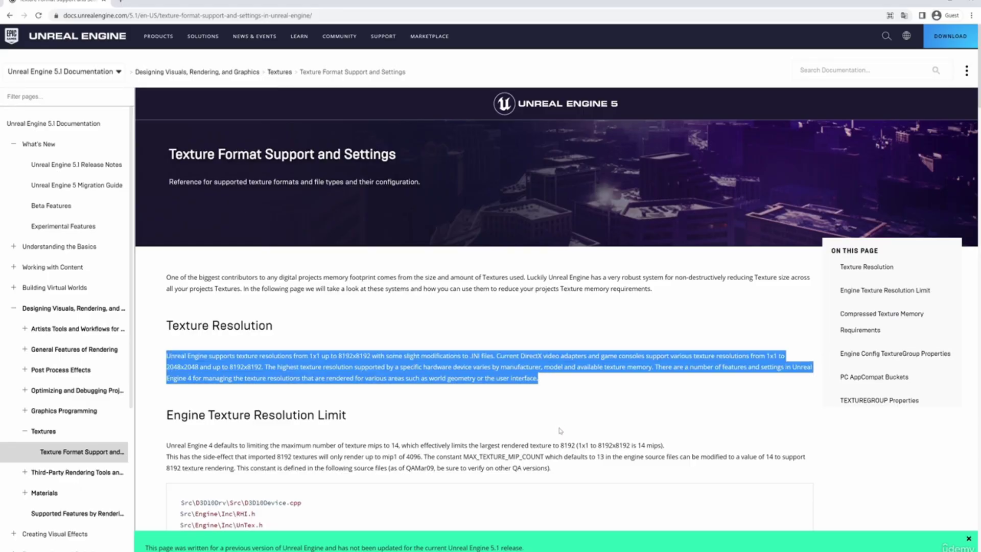
{"action": "left_click_drag", "start_coordinate": [166, 342], "coordinate": [666, 398]}
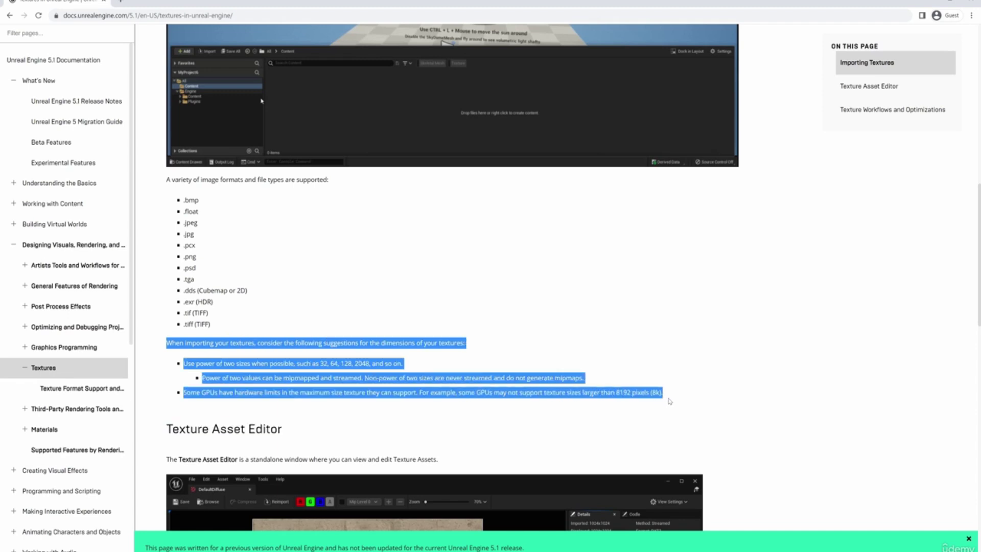
{"action": "scroll", "coordinate": [670, 401], "scroll_direction": "down", "scroll_amount": 2}
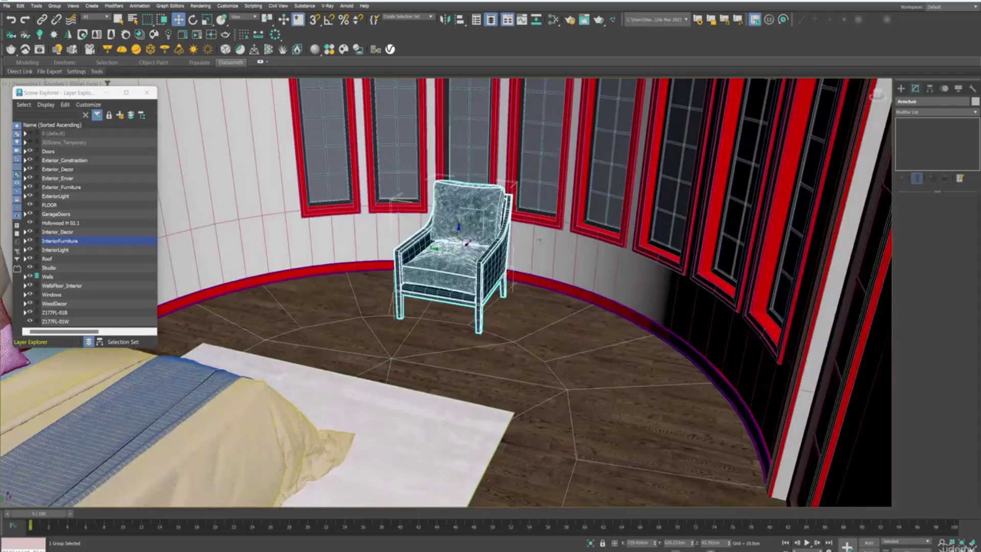
Close the layer explorer and open the Armchair group in the bedroom.
{"action": "key", "text": "z"}
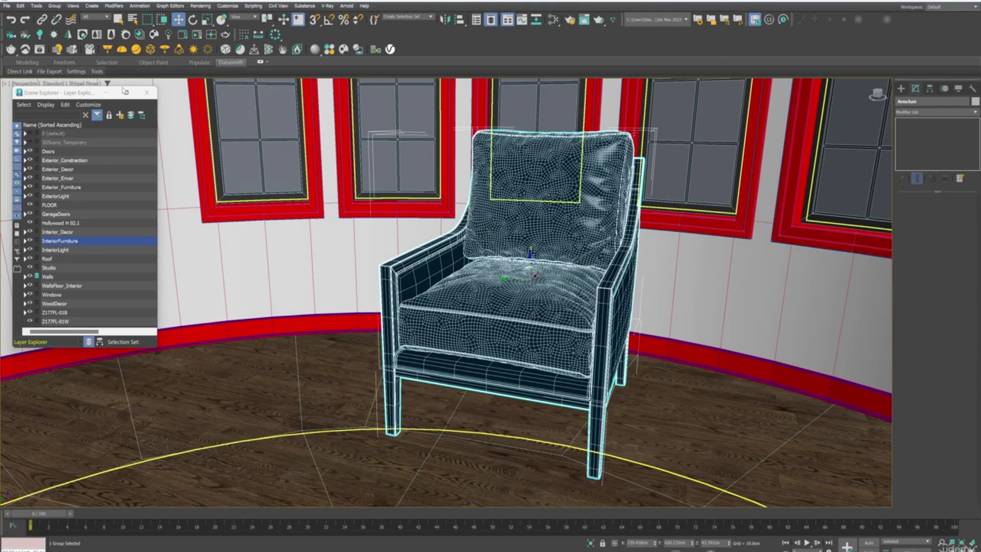
{"action": "left_click", "coordinate": [147, 93]}
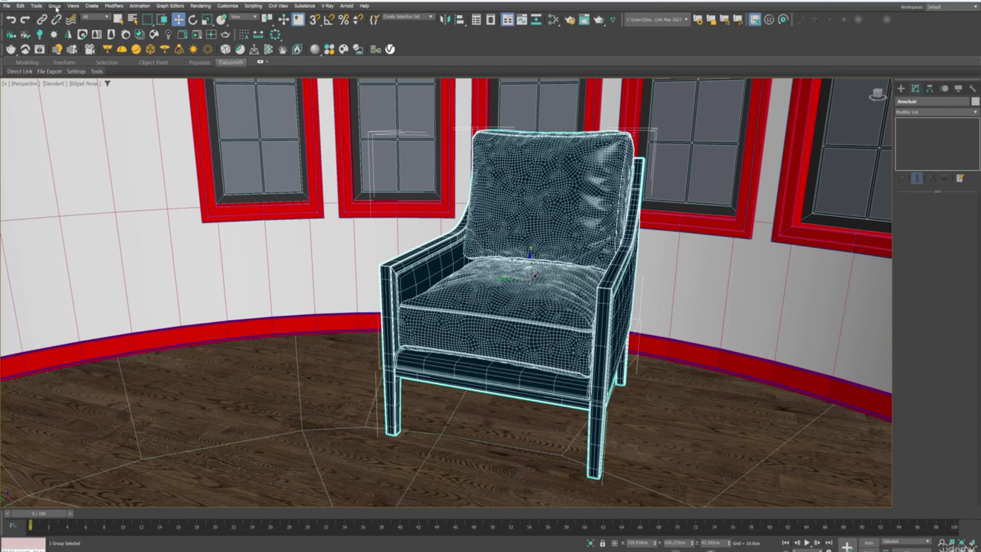
{"action": "left_click", "coordinate": [55, 8]}
{"action": "left_click", "coordinate": [60, 40]}
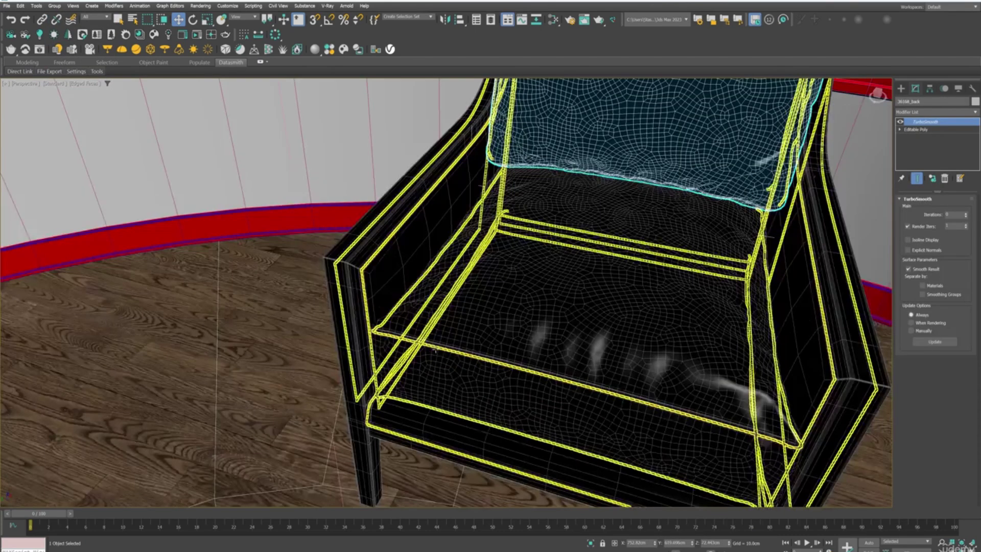
Select the armchair's stitching and check its vertex and face counts in the object properties.
{"action": "scroll", "coordinate": [434, 350], "scroll_direction": "up", "scroll_amount": 10}
{"action": "left_click", "coordinate": [429, 339]}
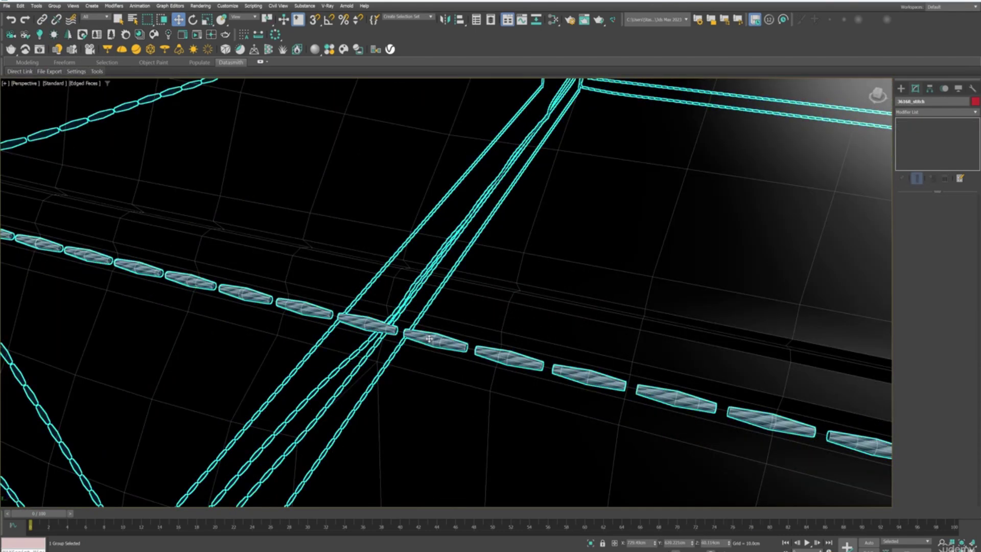
{"action": "scroll", "coordinate": [429, 339], "scroll_direction": "down", "scroll_amount": 10}
{"action": "right_click", "coordinate": [429, 339]}
{"action": "left_click", "coordinate": [455, 424]}
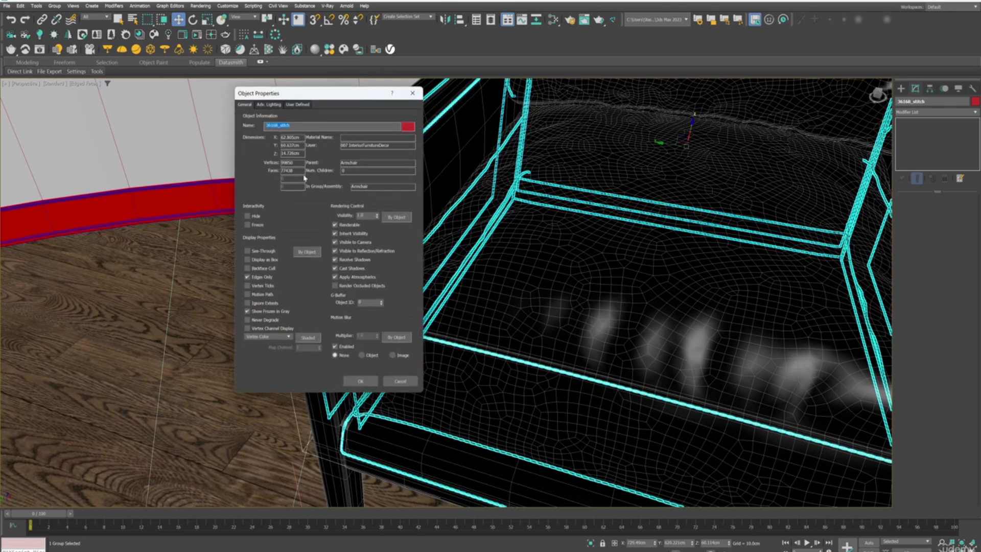
{"action": "left_click", "coordinate": [399, 382]}
Deselect the stitching, select the seat cushion and close the armchair group.
{"action": "scroll", "coordinate": [437, 320], "scroll_direction": "down", "scroll_amount": 5}
{"action": "key", "text": "ctrl+d"}
{"action": "left_click", "coordinate": [439, 320]}
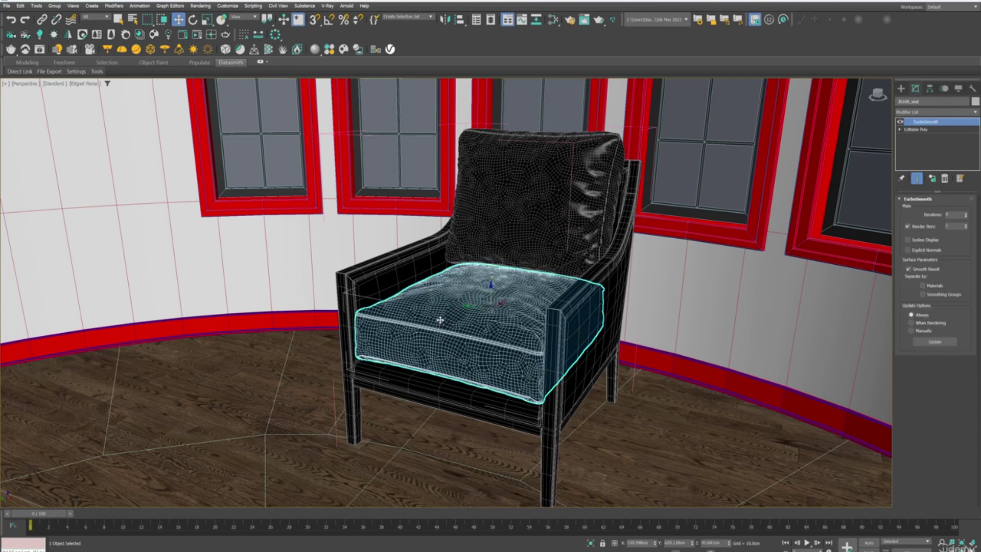
{"action": "left_click", "coordinate": [54, 6]}
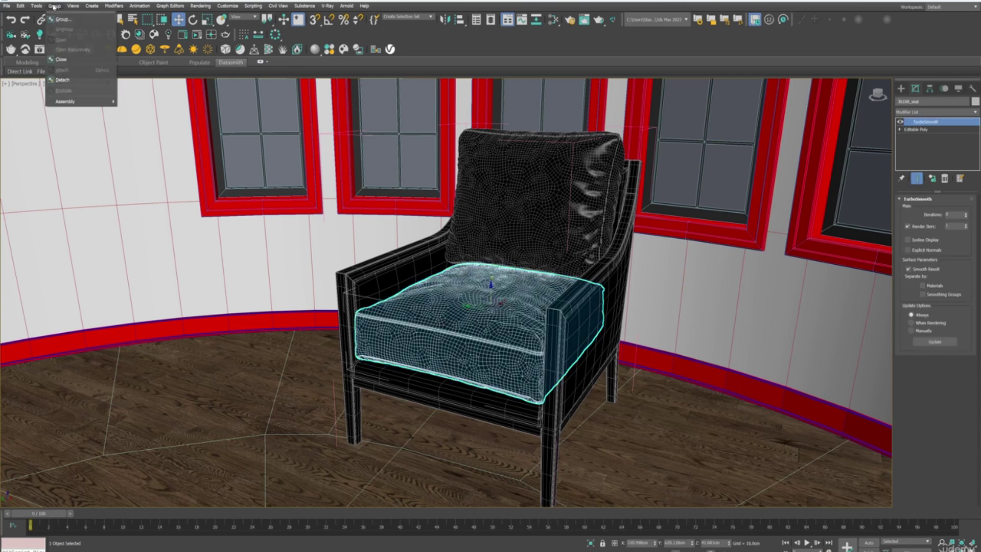
{"action": "left_click", "coordinate": [64, 60]}
Select the rectangular chandelier above the dining table and open its group.
{"action": "scroll", "coordinate": [390, 282], "scroll_direction": "up", "scroll_amount": 3}
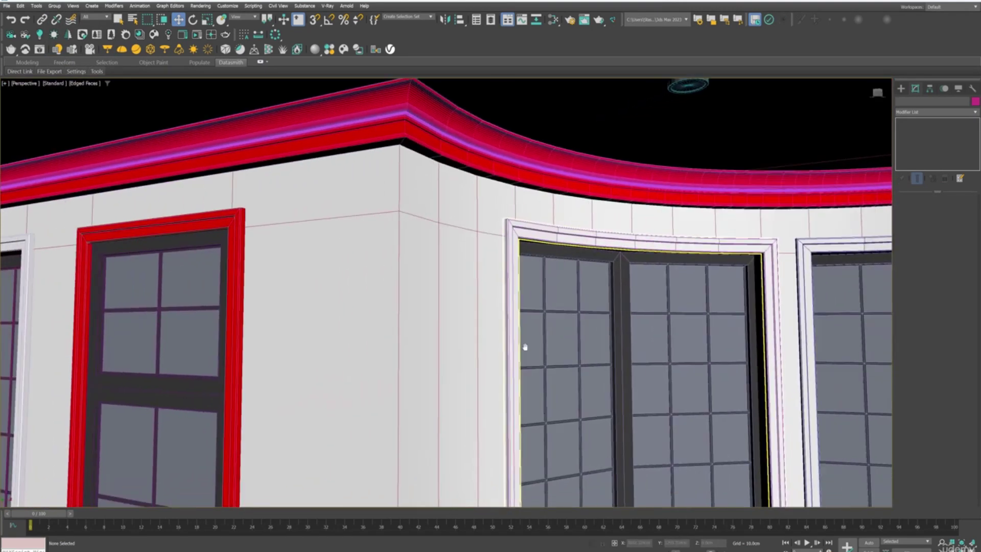
{"action": "middle_click_drag", "start_coordinate": [525, 344], "coordinate": [673, 242], "text": "alt"}
{"action": "left_click", "coordinate": [218, 247]}
{"action": "key", "text": "z"}
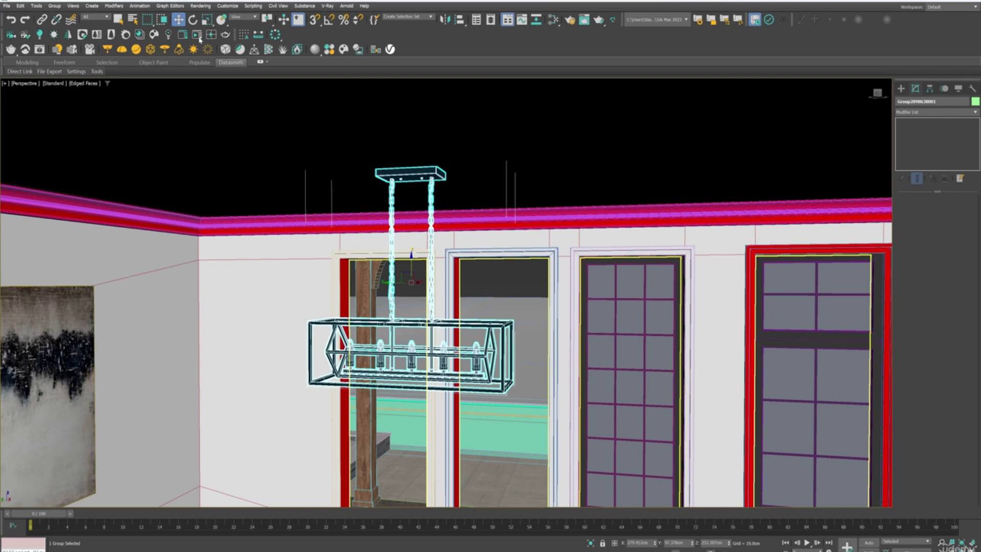
{"action": "left_click", "coordinate": [55, 6]}
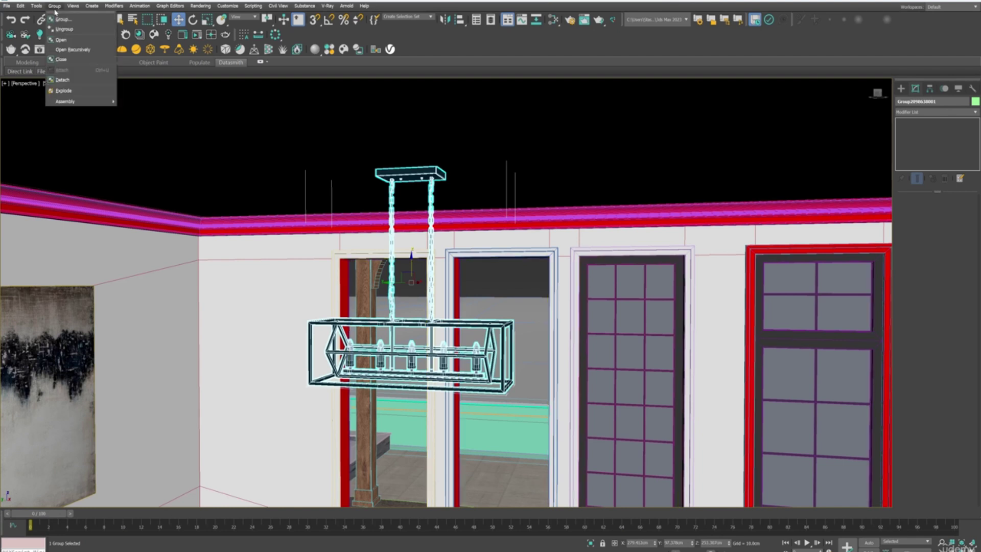
{"action": "left_click", "coordinate": [60, 40]}
Select the chandelier's glass bulb mesh and enter Element sub-object level to examine the filaments inside.
{"action": "scroll", "coordinate": [383, 349], "scroll_direction": "up", "scroll_amount": 4}
{"action": "left_click", "coordinate": [379, 346]}
{"action": "key", "text": "z"}
{"action": "middle_click_drag", "start_coordinate": [380, 345], "coordinate": [468, 322], "text": "alt"}
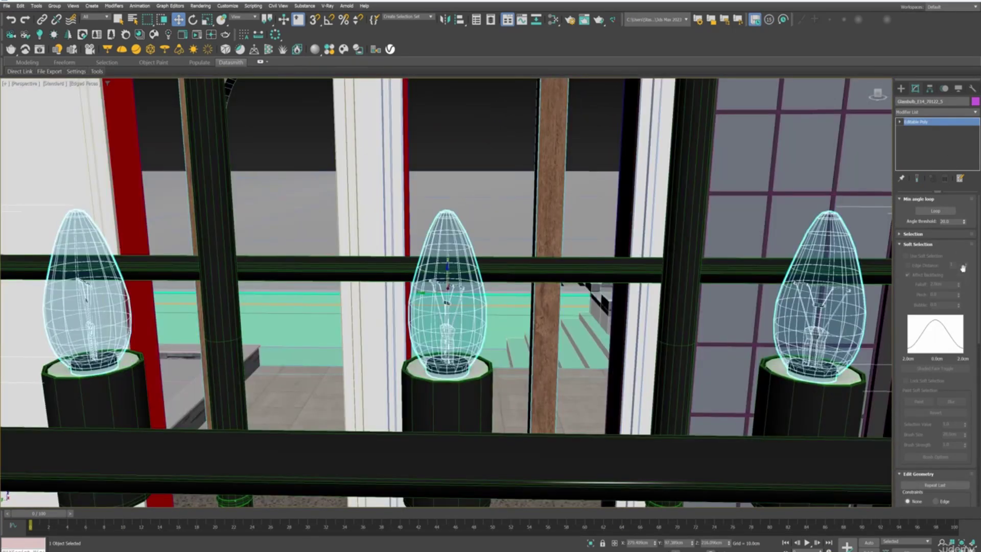
{"action": "left_click", "coordinate": [900, 234]}
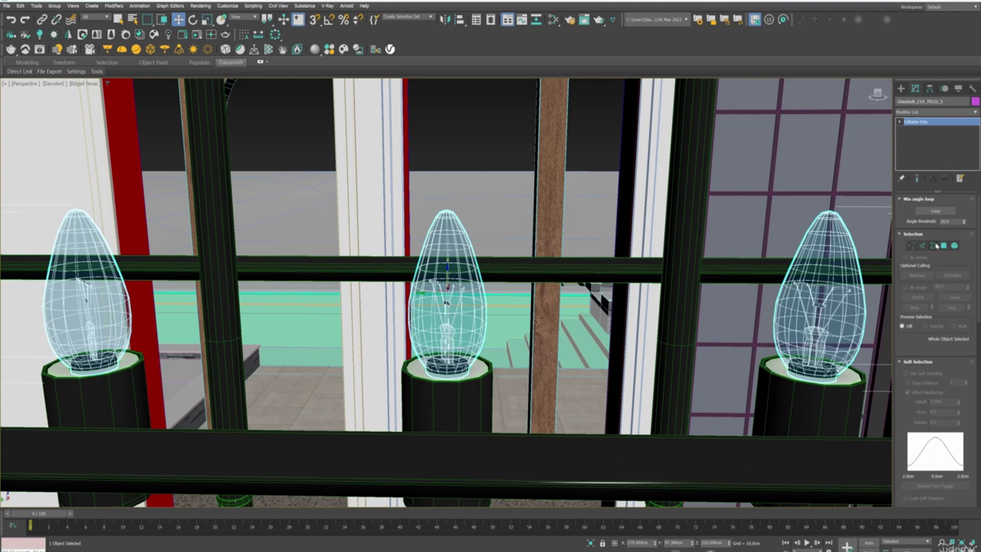
{"action": "left_click", "coordinate": [954, 245]}
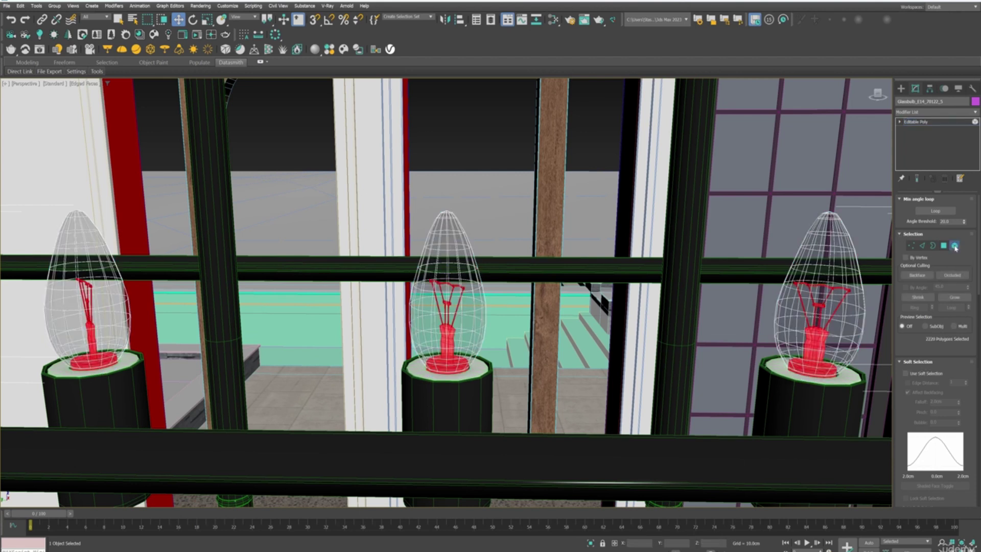
Try selecting all elements of the chandelier bulbs, undo that selection and leave no polygons selected.
{"action": "scroll", "coordinate": [509, 297], "scroll_direction": "down", "scroll_amount": 10}
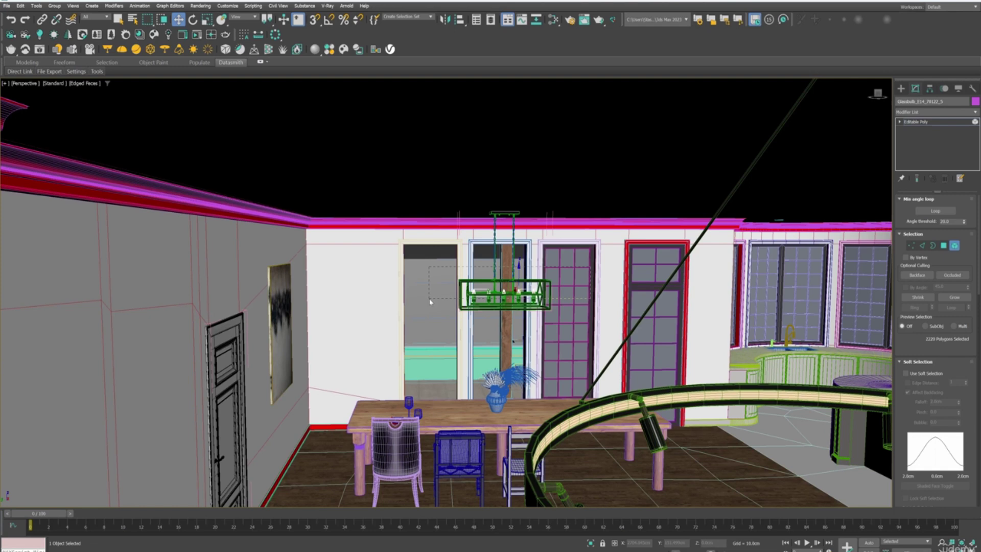
{"action": "key", "text": "z"}
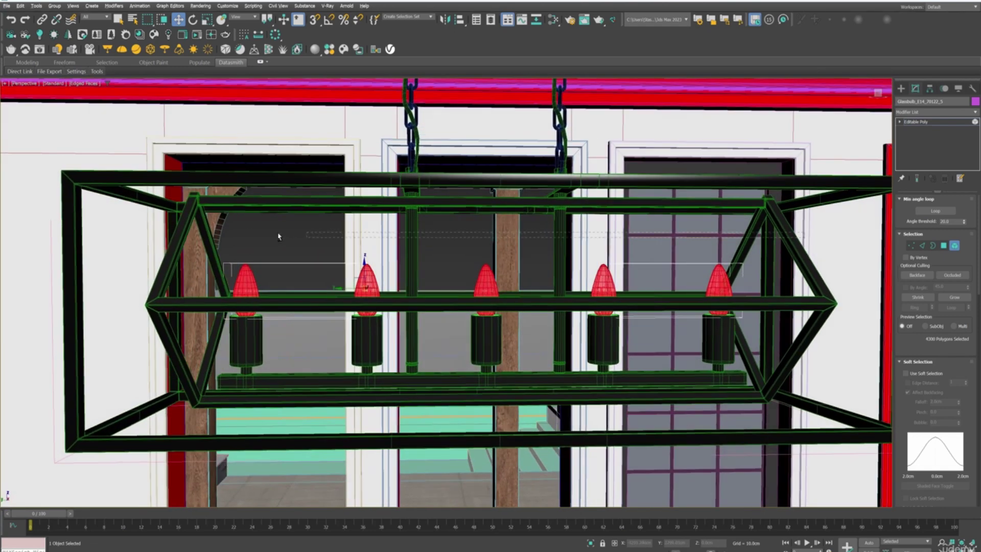
{"action": "key", "text": "ctrl+z"}
{"action": "middle_click_drag", "start_coordinate": [408, 225], "coordinate": [418, 268], "text": "alt"}
{"action": "left_click", "coordinate": [419, 268]}
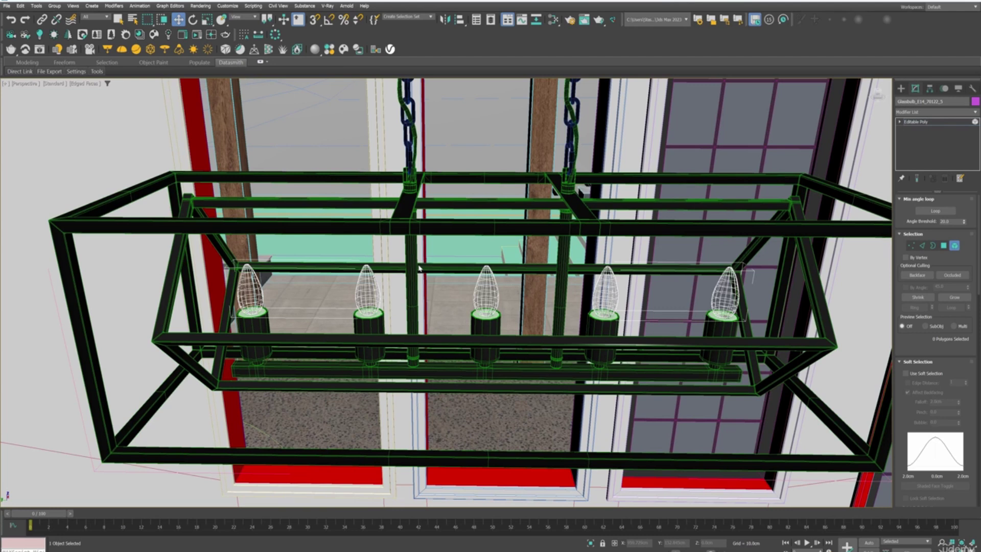
Close the chandelier group and inspect the cage pendant above the kitchen island, including its bulb elements, at Element sub-object level.
{"action": "left_click", "coordinate": [54, 6]}
{"action": "left_click", "coordinate": [66, 59]}
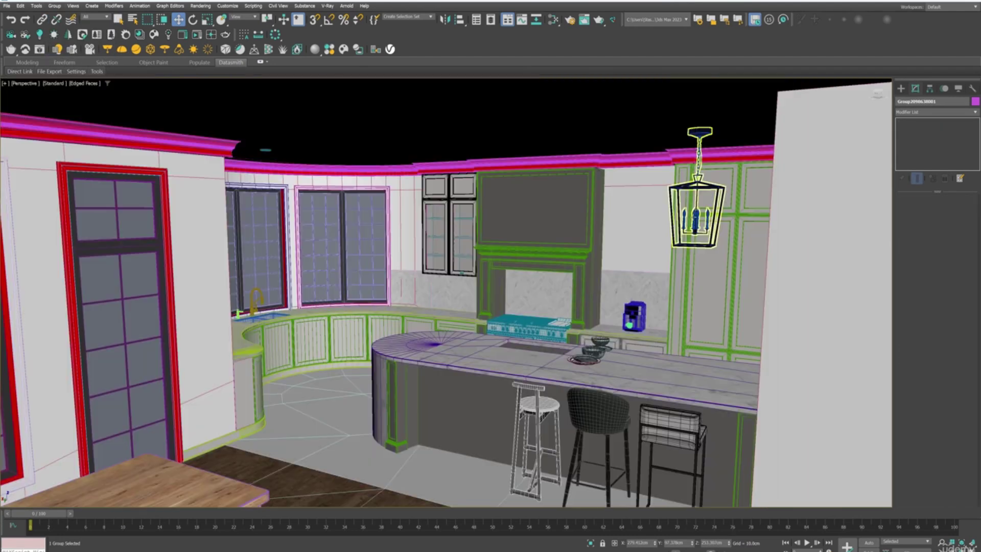
{"action": "left_click", "coordinate": [694, 218]}
{"action": "key", "text": "z"}
{"action": "middle_click_drag", "start_coordinate": [678, 225], "coordinate": [703, 220], "text": "alt"}
{"action": "key", "text": "5"}
{"action": "key", "text": "z"}
{"action": "left_click_drag", "start_coordinate": [409, 321], "coordinate": [409, 320]}
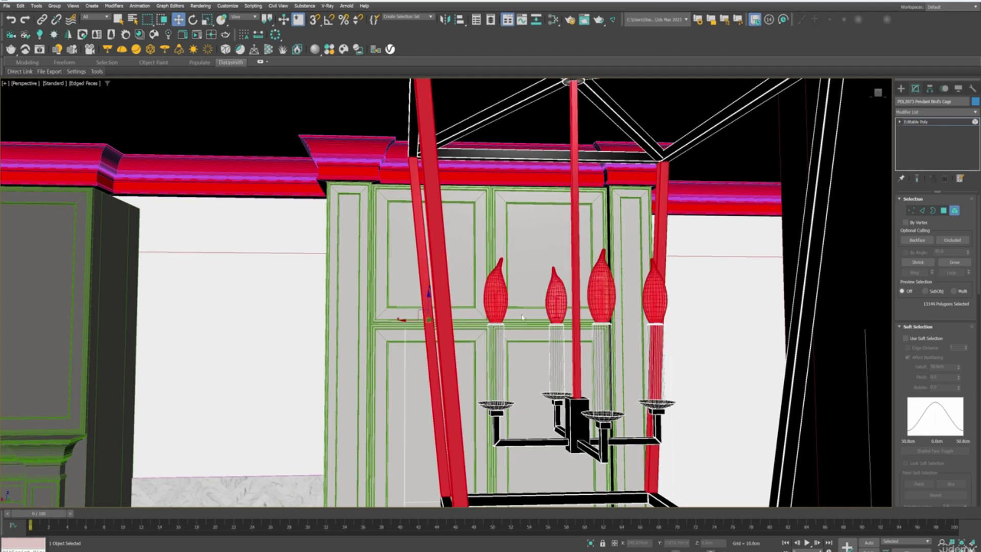
Select the porch column's wall lantern and examine the filaments inside its bulb at Element sub-object level.
{"action": "left_click_drag", "start_coordinate": [276, 194], "coordinate": [723, 238], "text": "alt"}
{"action": "mouse_move", "coordinate": [723, 238]}
{"action": "middle_mouse_down", "text": "alt"}
{"action": "mouse_move", "coordinate": [717, 301]}
{"action": "mouse_move", "coordinate": [727, 238]}
{"action": "middle_mouse_up", "text": "alt"}
{"action": "left_click_drag", "start_coordinate": [728, 237], "coordinate": [463, 271], "text": "alt"}
{"action": "middle_click_drag", "start_coordinate": [593, 237], "coordinate": [599, 277], "text": "alt"}
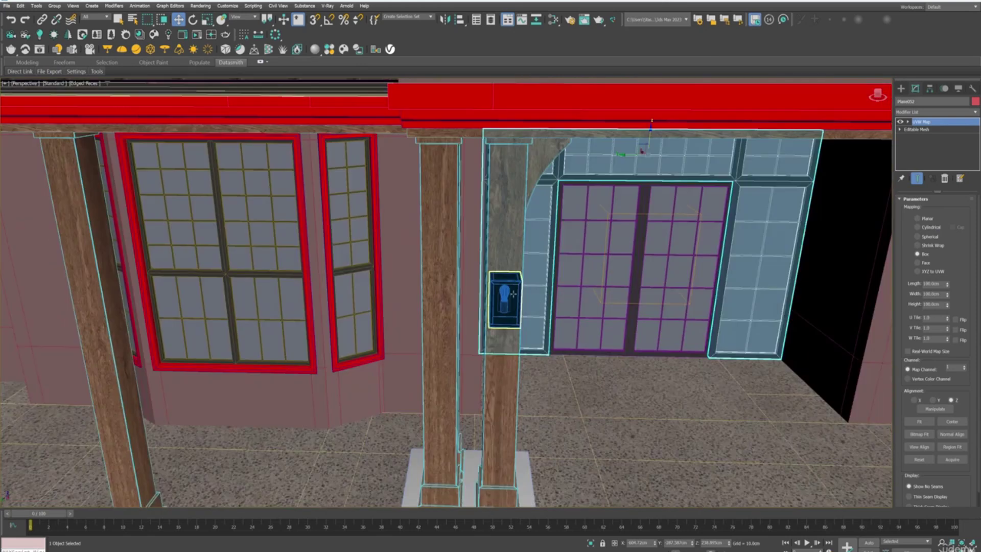
{"action": "left_click", "coordinate": [513, 294]}
{"action": "key", "text": "z"}
{"action": "left_click", "coordinate": [953, 210]}
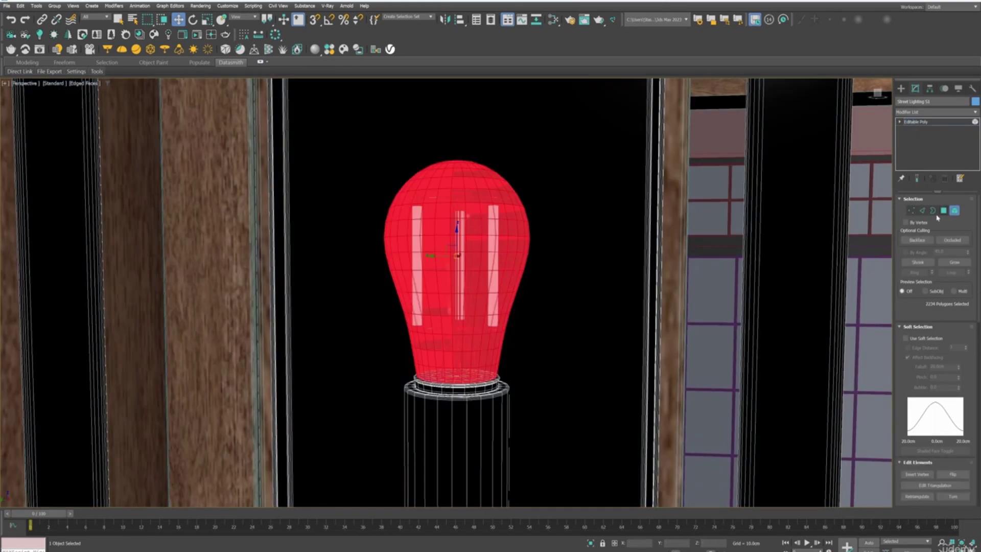
{"action": "scroll", "coordinate": [531, 249], "scroll_direction": "down", "scroll_amount": 4}
{"action": "left_click", "coordinate": [405, 285]}
{"action": "scroll", "coordinate": [304, 237], "scroll_direction": "down", "scroll_amount": 5}
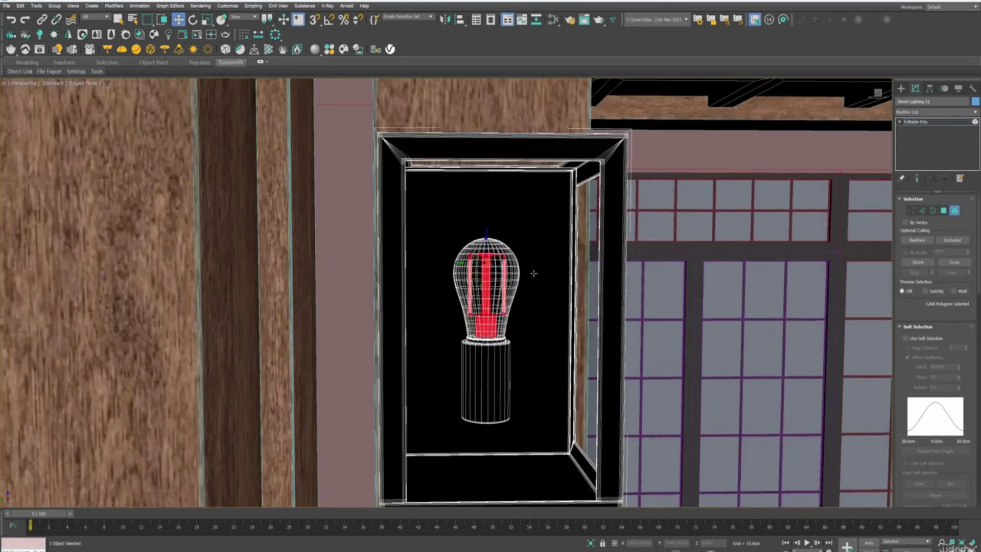
Inspect the ground lantern beside the green walkway, looking past its glass panes at the elements inside the bulb.
{"action": "middle_click_drag", "start_coordinate": [526, 274], "coordinate": [516, 281], "text": "alt"}
{"action": "key", "text": "F3"}
{"action": "scroll", "coordinate": [516, 281], "scroll_direction": "down", "scroll_amount": 5}
{"action": "left_click", "coordinate": [529, 377], "text": "alt"}
{"action": "middle_click_drag", "start_coordinate": [528, 377], "coordinate": [524, 319], "text": "alt"}
{"action": "key", "text": "F3"}
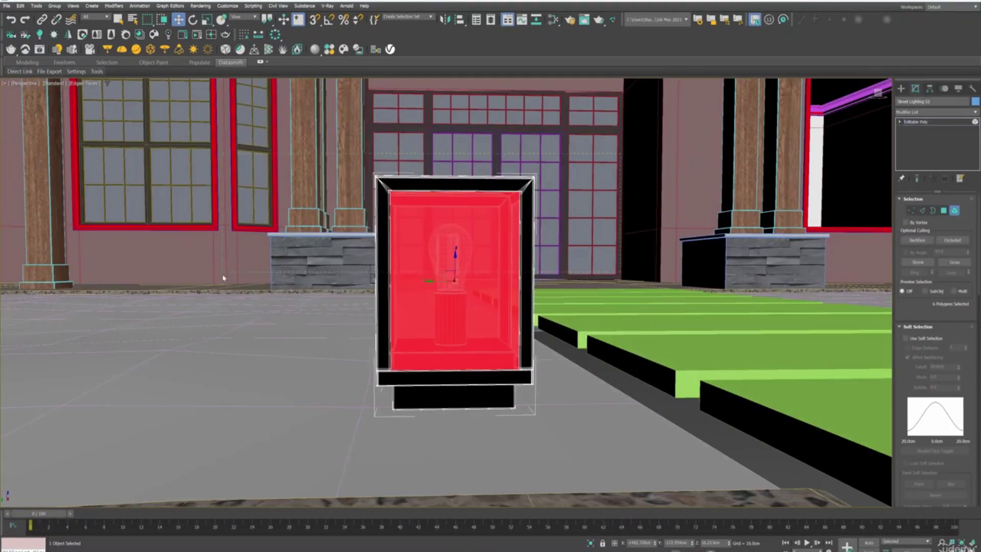
{"action": "left_click_drag", "start_coordinate": [629, 423], "coordinate": [229, 313]}
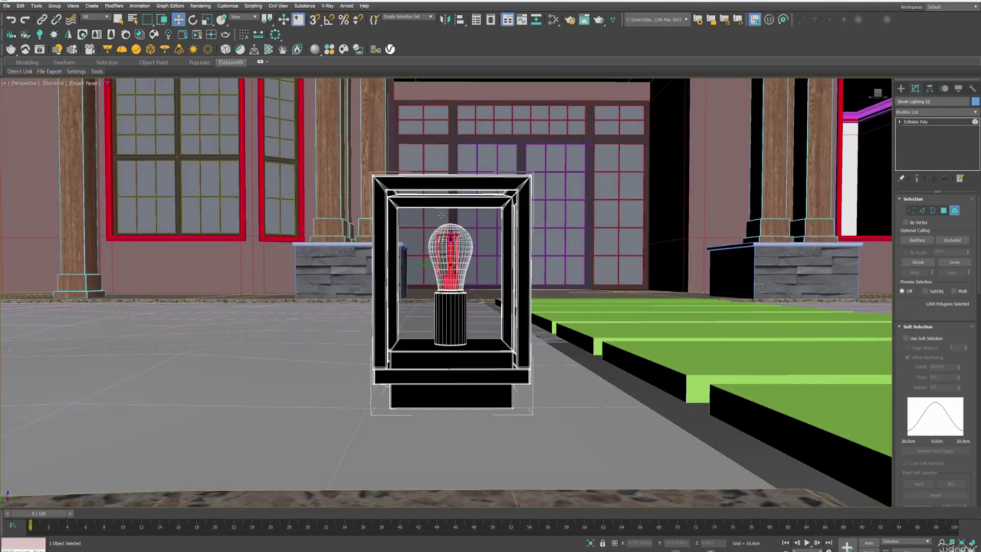
{"action": "scroll", "coordinate": [441, 215], "scroll_direction": "up", "scroll_amount": 3}
{"action": "middle_click_drag", "start_coordinate": [441, 215], "coordinate": [445, 266], "text": "alt"}
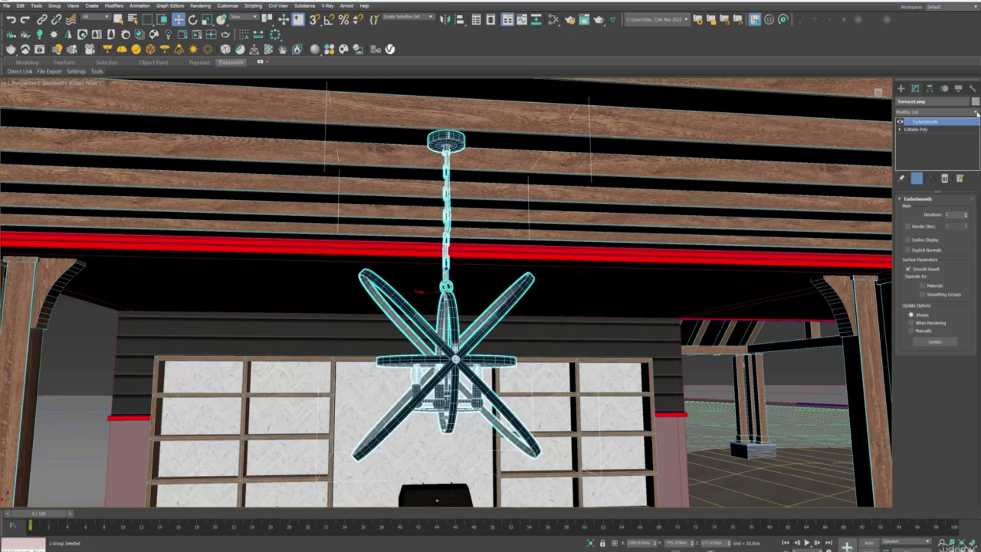
Access the terrace lamp's Editable Poly below TurboSmooth and select its elements at Element sub-object level.
{"action": "left_click", "coordinate": [920, 129]}
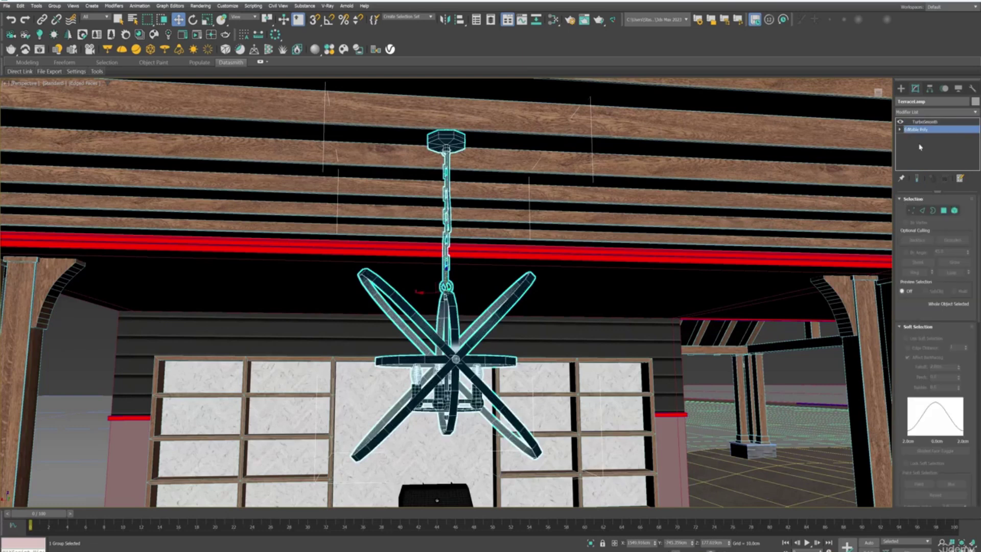
{"action": "key", "text": "5"}
{"action": "scroll", "coordinate": [412, 373], "scroll_direction": "up", "scroll_amount": 6}
{"action": "left_click", "coordinate": [411, 374]}
{"action": "middle_click_drag", "start_coordinate": [411, 374], "coordinate": [490, 363], "text": "alt"}
{"action": "scroll", "coordinate": [435, 369], "scroll_direction": "down", "scroll_amount": 5}
{"action": "left_click_drag", "start_coordinate": [381, 353], "coordinate": [753, 371]}
{"action": "scroll", "coordinate": [754, 371], "scroll_direction": "down", "scroll_amount": 3}
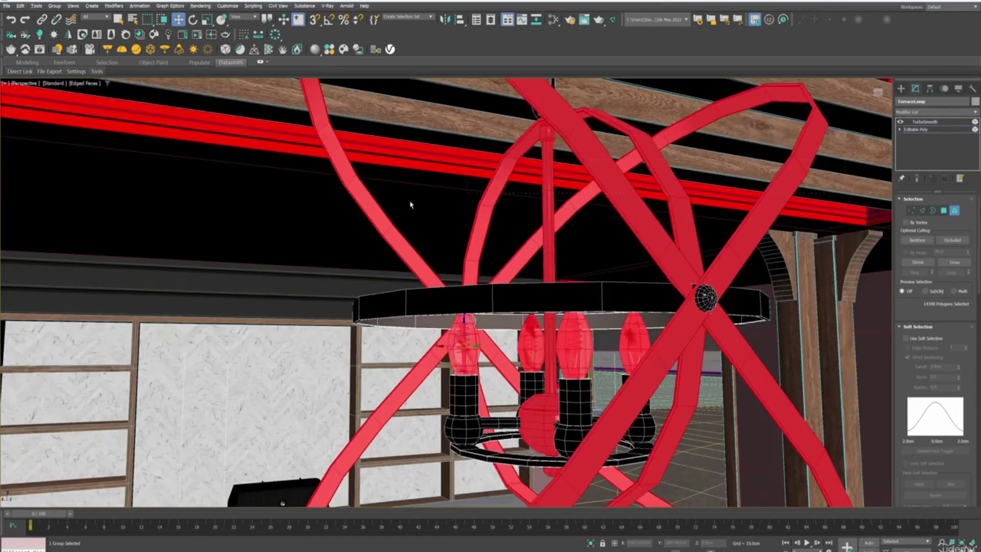
Examine the terrace lamp's bulbs up close from several angles and delete the selected elements.
{"action": "left_click_drag", "start_coordinate": [409, 204], "coordinate": [705, 252], "text": "alt"}
{"action": "middle_click_drag", "start_coordinate": [705, 252], "coordinate": [412, 322], "text": "alt"}
{"action": "left_click", "coordinate": [475, 344], "text": "alt"}
{"action": "middle_click_drag", "start_coordinate": [475, 344], "coordinate": [742, 241], "text": "alt"}
{"action": "scroll", "coordinate": [742, 242], "scroll_direction": "up", "scroll_amount": 3}
{"action": "middle_click_drag", "start_coordinate": [555, 354], "coordinate": [853, 316], "text": "alt"}
{"action": "key", "text": "Delete"}
{"action": "scroll", "coordinate": [544, 348], "scroll_direction": "up", "scroll_amount": 5}
{"action": "left_click", "coordinate": [511, 338]}
{"action": "scroll", "coordinate": [570, 329], "scroll_direction": "down", "scroll_amount": 5}
{"action": "left_click_drag", "start_coordinate": [854, 315], "coordinate": [493, 335]}
{"action": "left_click_drag", "start_coordinate": [837, 198], "coordinate": [491, 300], "text": "alt"}
{"action": "scroll", "coordinate": [634, 312], "scroll_direction": "down", "scroll_amount": 10}
{"action": "scroll", "coordinate": [630, 309], "scroll_direction": "up", "scroll_amount": 6}
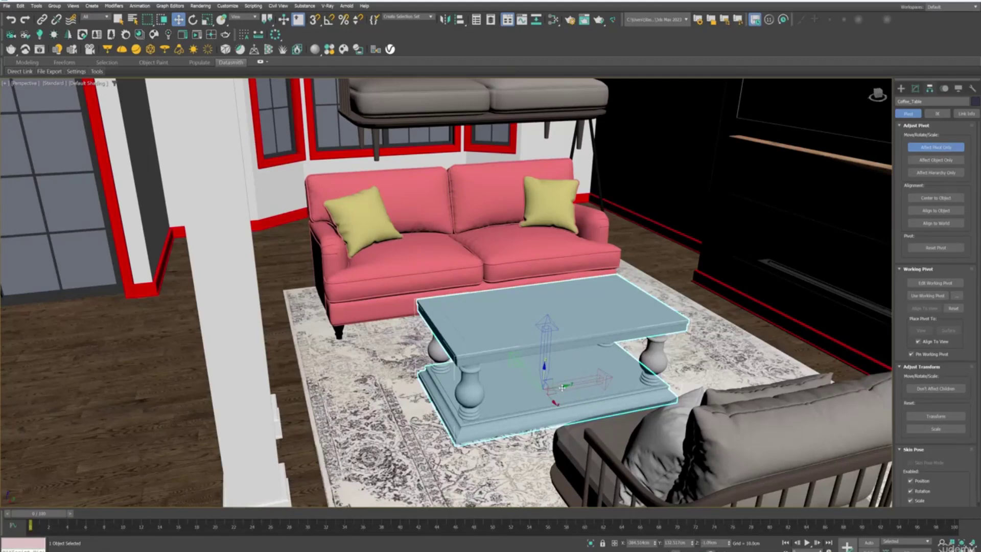
Move the coffee table's pivot off the table onto the rug beside it and leave pivot editing.
{"action": "left_click_drag", "start_coordinate": [561, 387], "coordinate": [764, 355]}
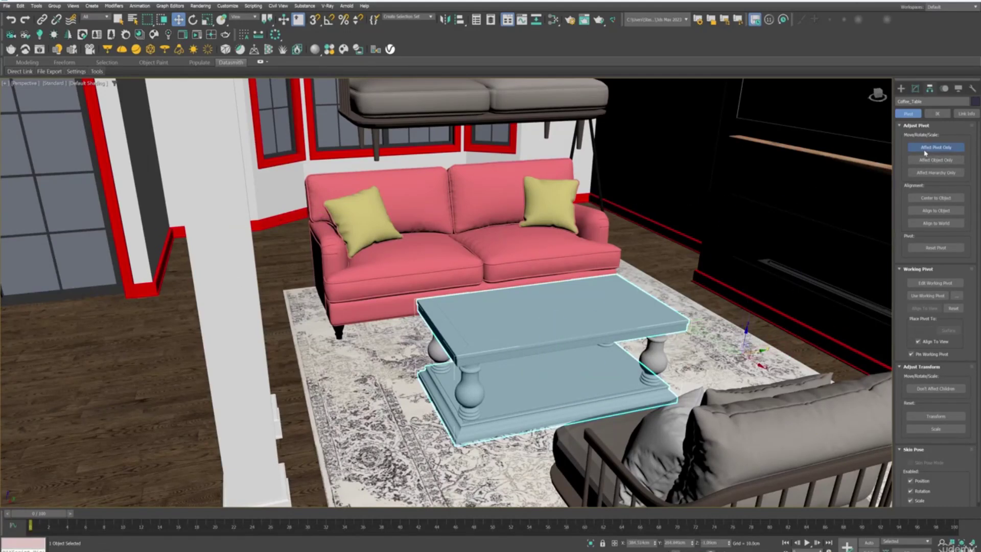
{"action": "left_click", "coordinate": [925, 153]}
{"action": "scroll", "coordinate": [649, 286], "scroll_direction": "down", "scroll_amount": 5}
{"action": "middle_click_drag", "start_coordinate": [649, 276], "coordinate": [617, 248], "text": "alt"}
{"action": "key", "text": "alt+q"}
{"action": "key", "text": "alt+q"}
{"action": "scroll", "coordinate": [633, 251], "scroll_direction": "up", "scroll_amount": 8}
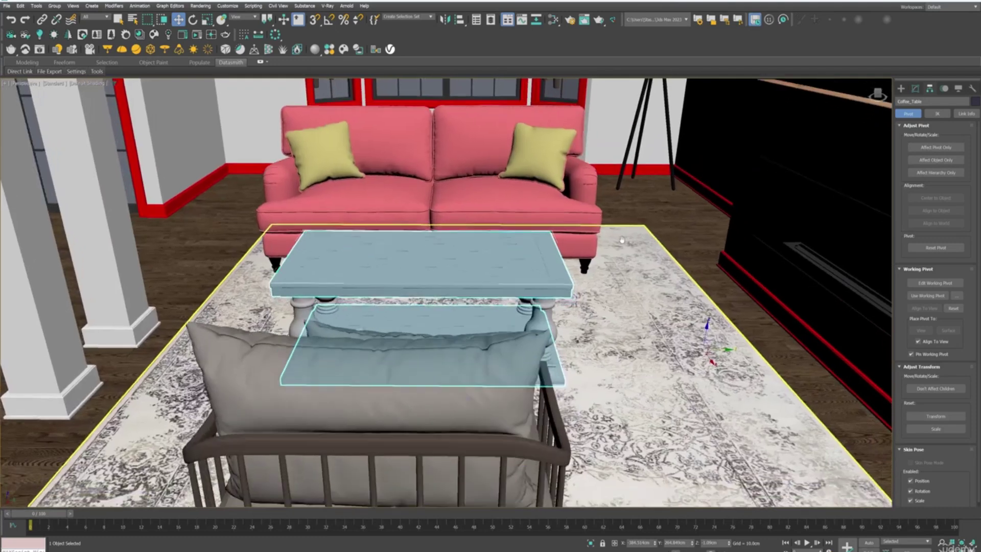
{"action": "middle_click_drag", "start_coordinate": [621, 240], "coordinate": [720, 379], "text": "alt"}
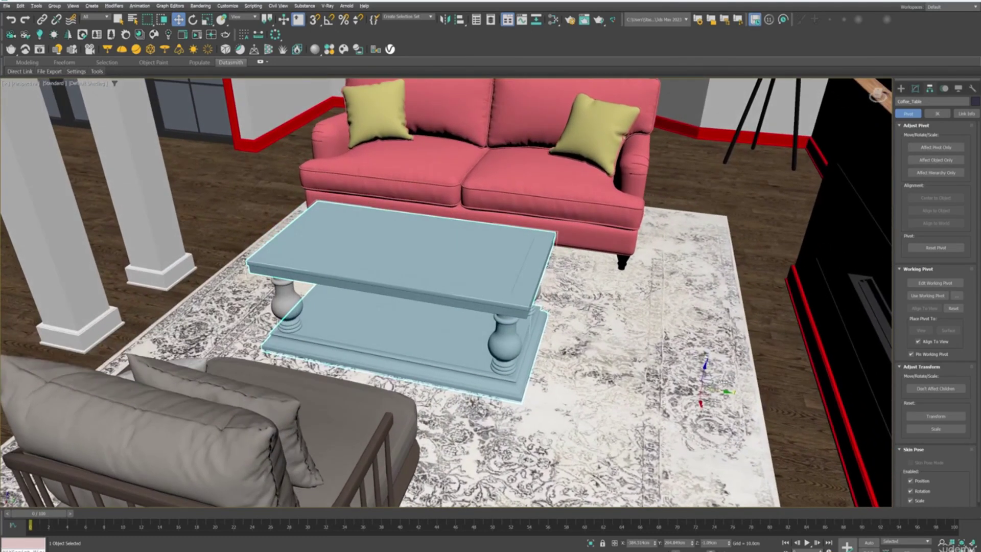
Reselect the coffee table, center its pivot to the object and leave pivot editing.
{"action": "left_click", "coordinate": [703, 135]}
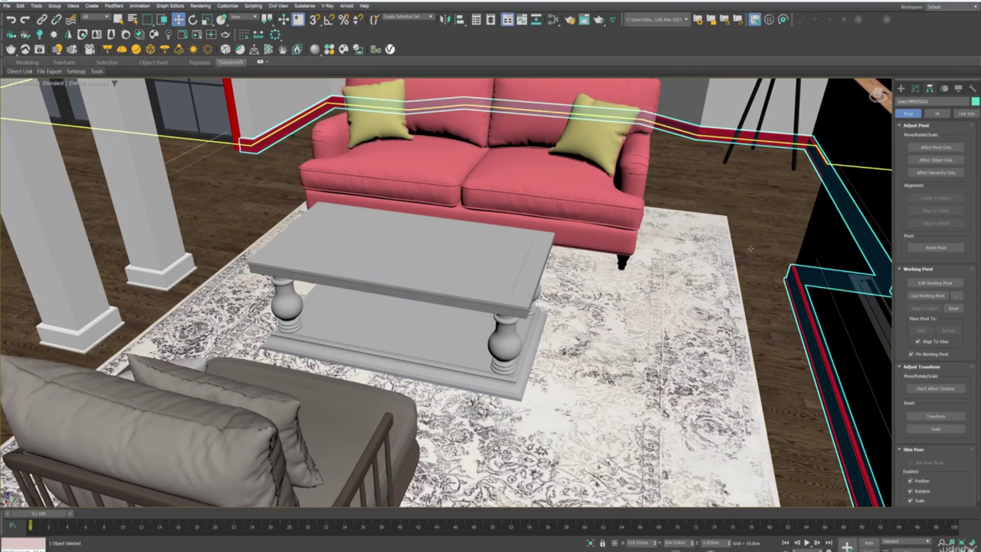
{"action": "left_click", "coordinate": [390, 272]}
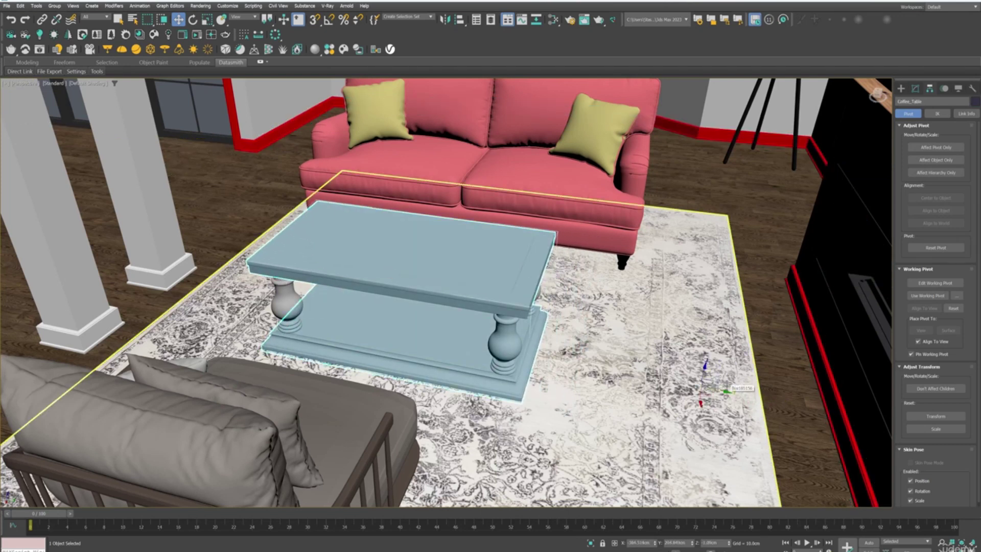
{"action": "left_click", "coordinate": [900, 89]}
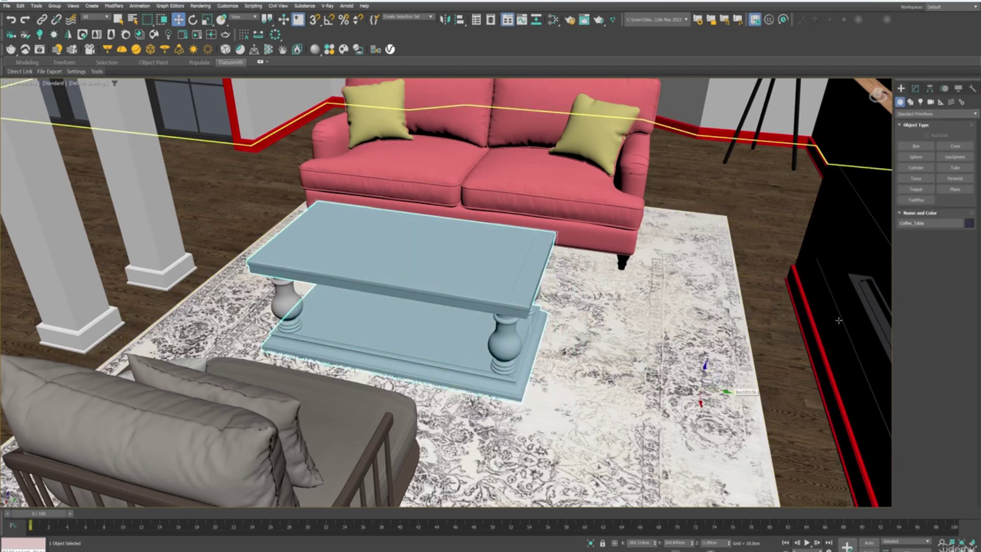
{"action": "left_click", "coordinate": [929, 89]}
{"action": "left_click", "coordinate": [931, 148]}
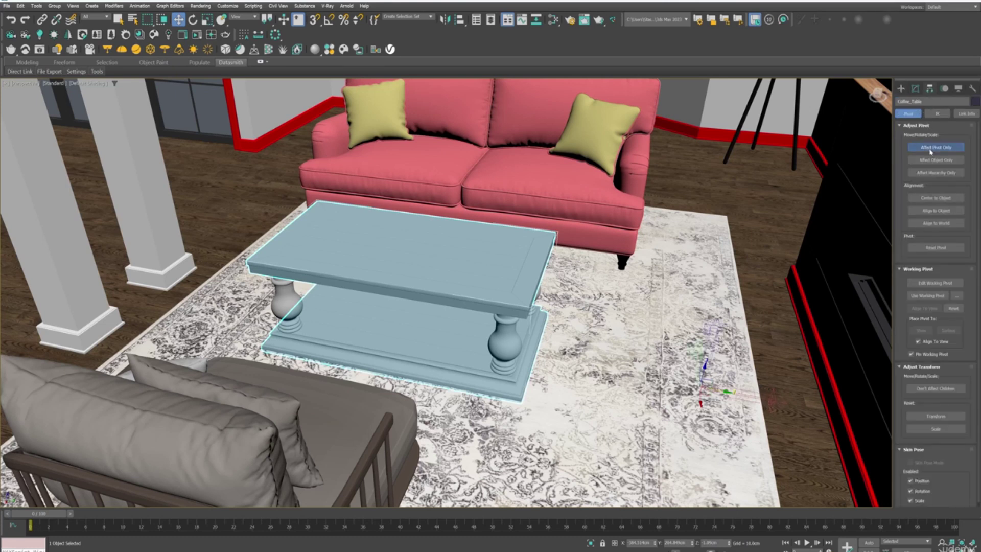
{"action": "left_click", "coordinate": [933, 199]}
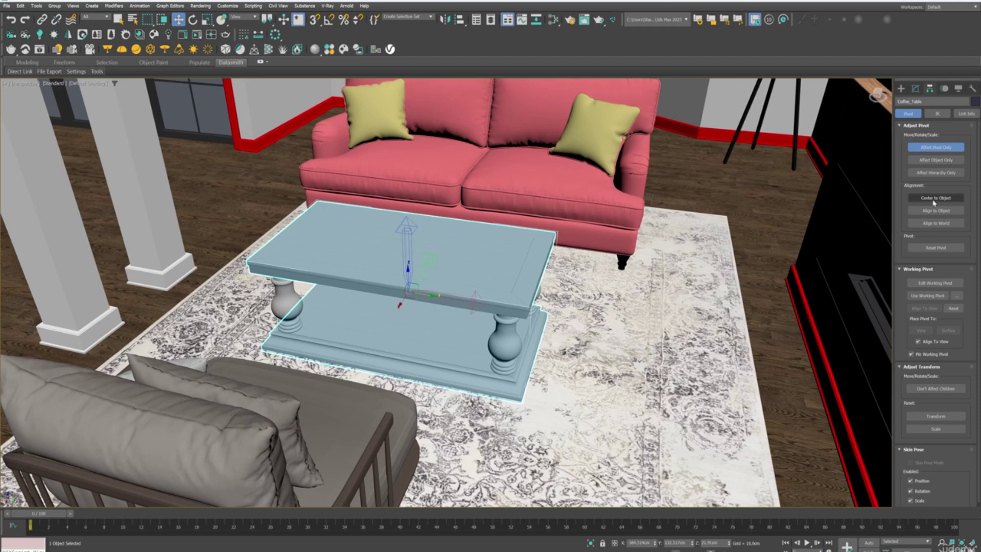
{"action": "middle_click_drag", "start_coordinate": [509, 303], "coordinate": [540, 302], "text": "alt"}
{"action": "left_click", "coordinate": [917, 149]}
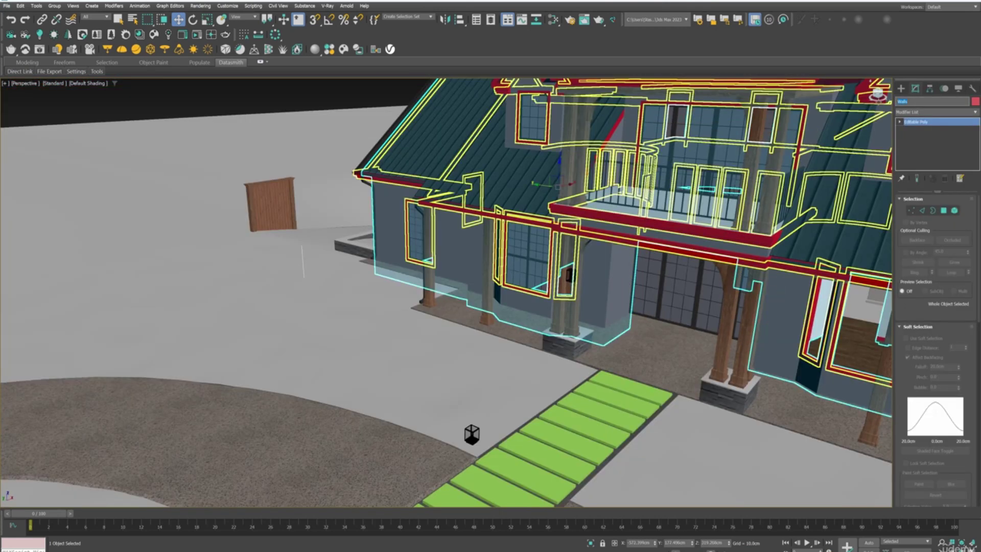
Check the object names of the roof and the ground-floor bay window on the house exterior.
{"action": "middle_click_drag", "start_coordinate": [785, 207], "coordinate": [579, 237]}
{"action": "scroll", "coordinate": [573, 204], "scroll_direction": "up", "scroll_amount": 3}
{"action": "middle_click_drag", "start_coordinate": [554, 179], "coordinate": [588, 219], "text": "alt"}
{"action": "left_click", "coordinate": [473, 218]}
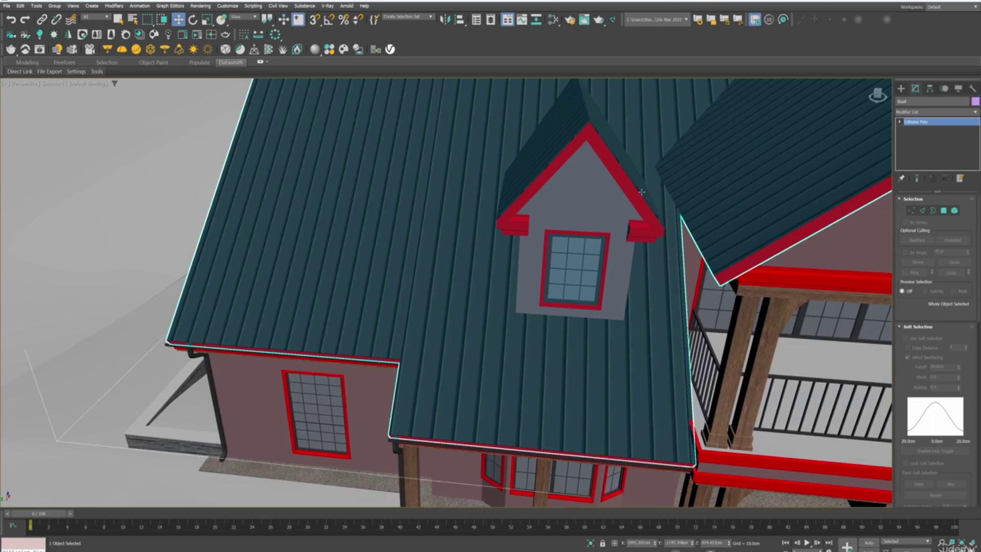
{"action": "double_click", "coordinate": [902, 101]}
{"action": "scroll", "coordinate": [577, 358], "scroll_direction": "down", "scroll_amount": 5}
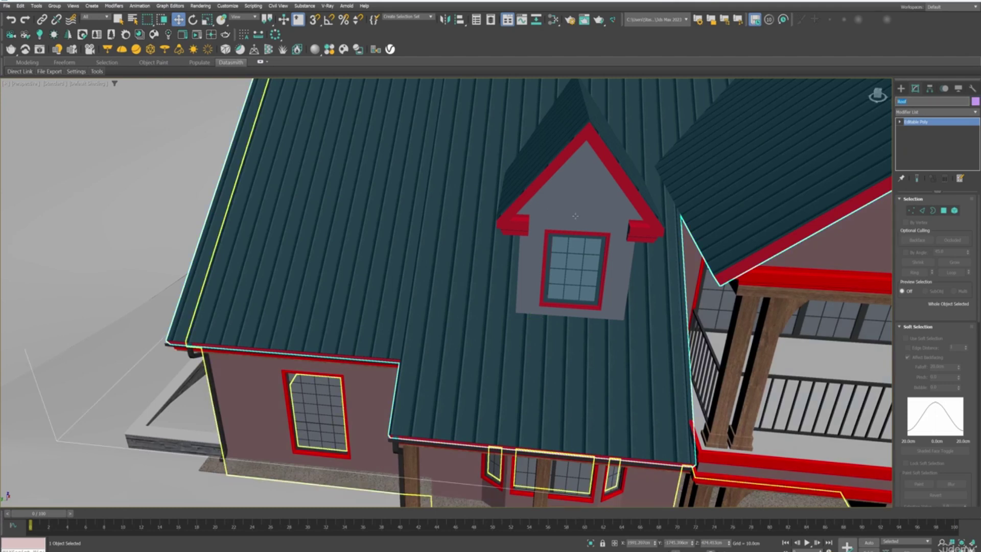
{"action": "left_click", "coordinate": [578, 357]}
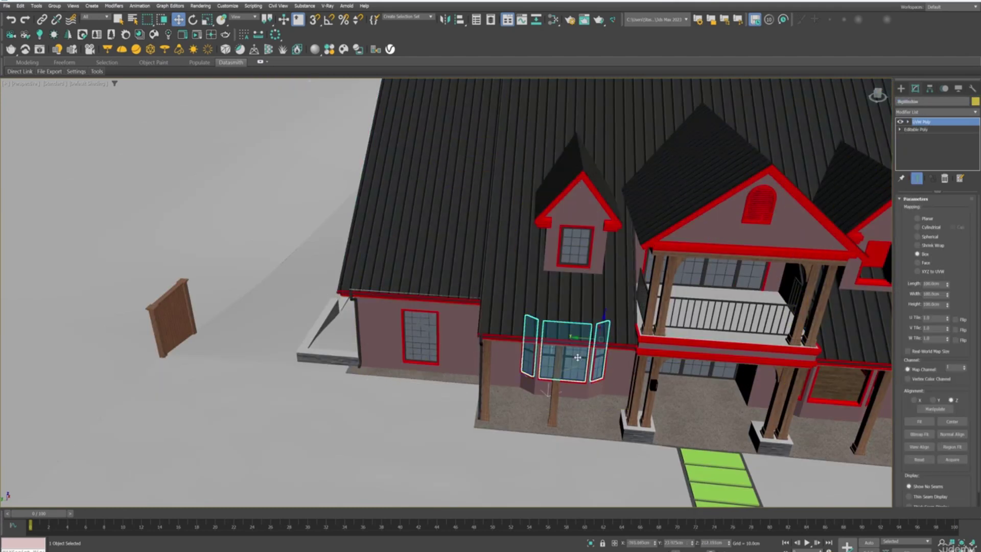